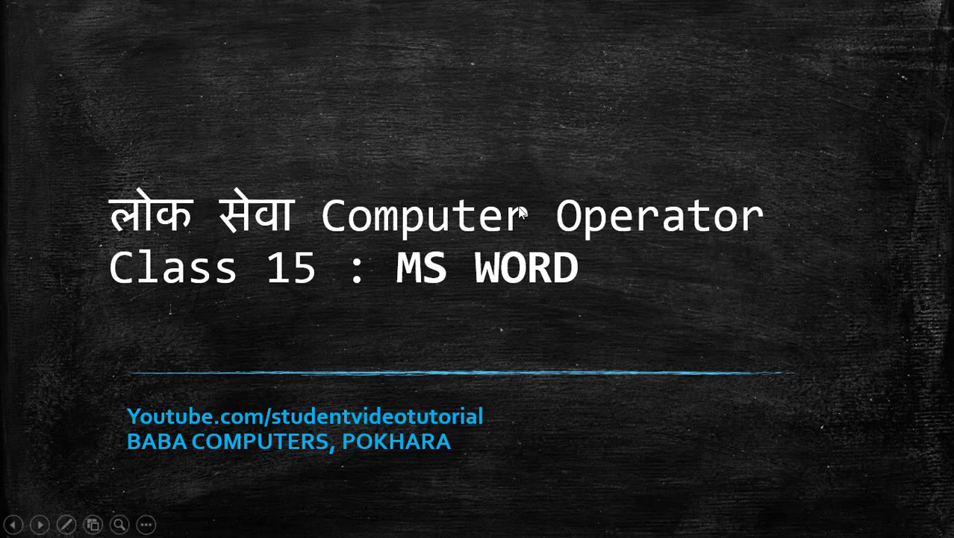
Advance past the title and Nepali keyboard slides to reach the blank Word document
click(532, 185)
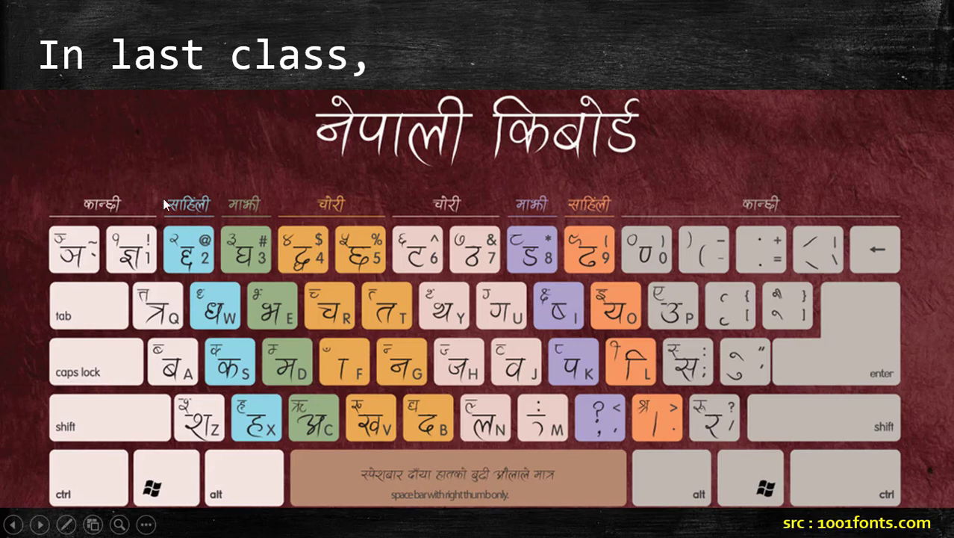
click(519, 179)
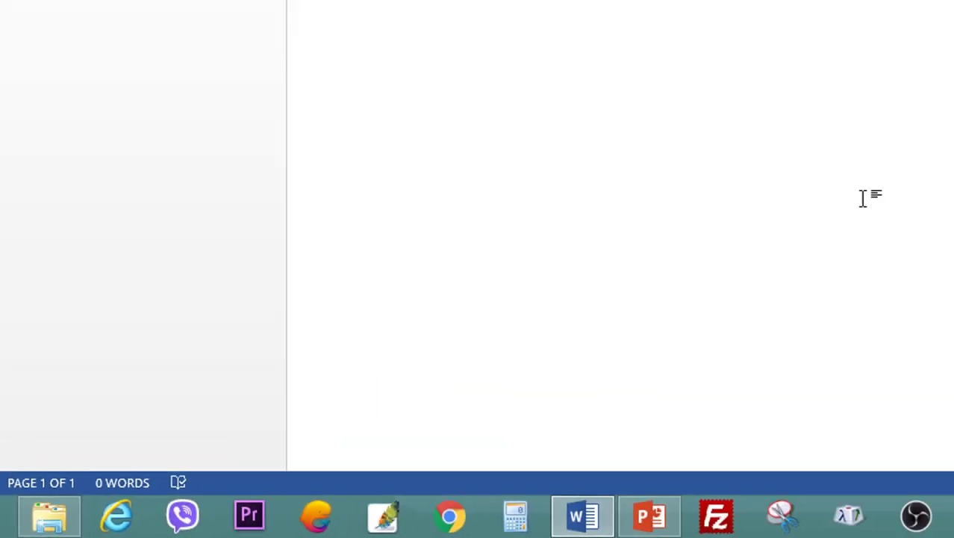
Browse the Insert, Design and Page Layout tabs, then show the Margins presets list
scroll(933, 395, down, 3)
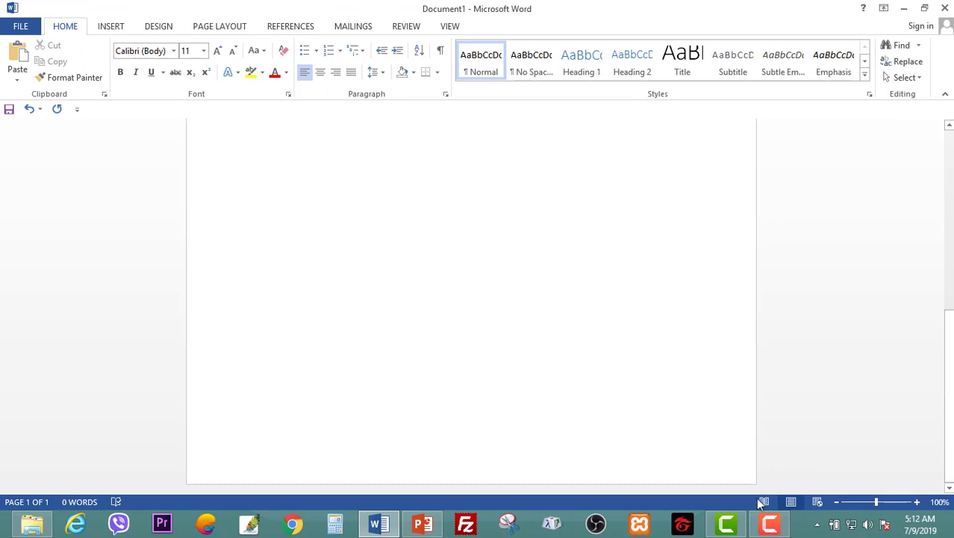
scroll(457, 266, up, 5)
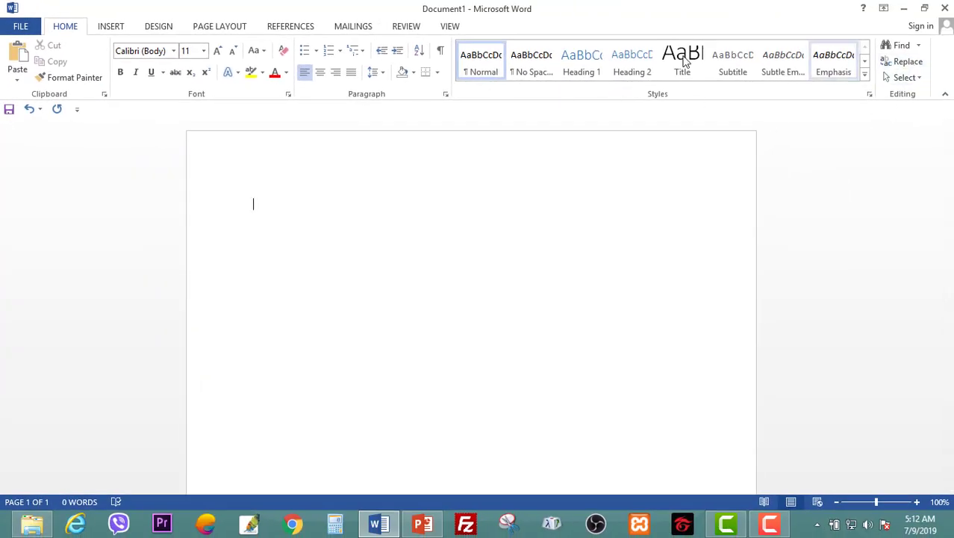
click(115, 30)
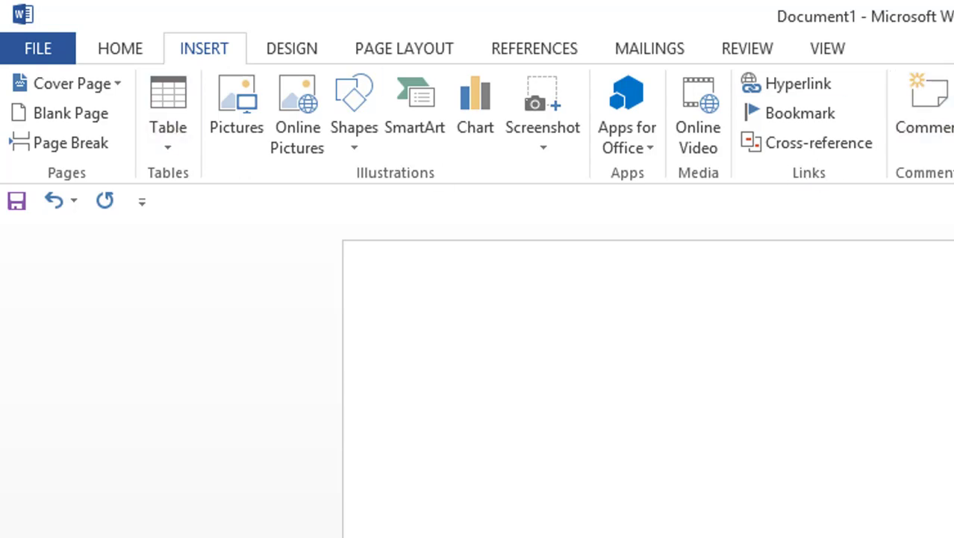
click(298, 56)
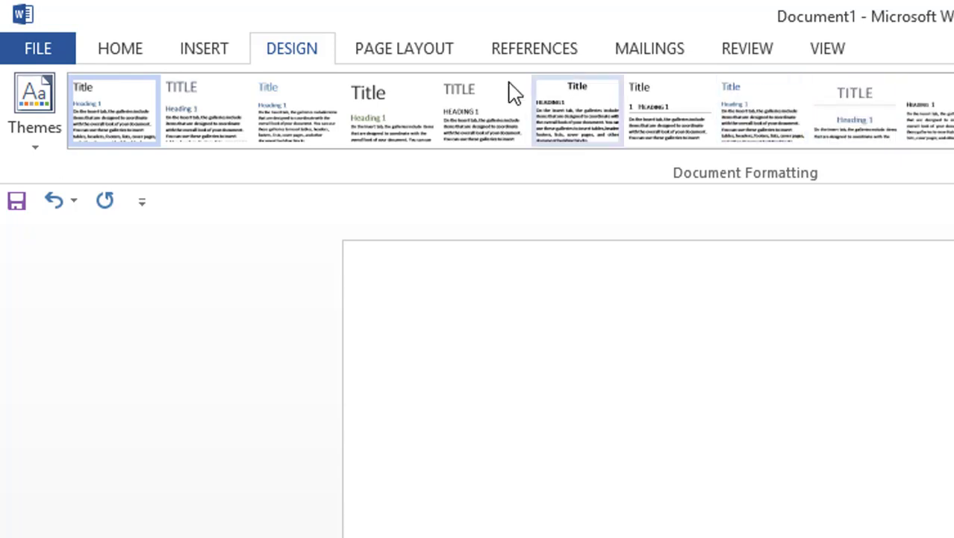
click(411, 53)
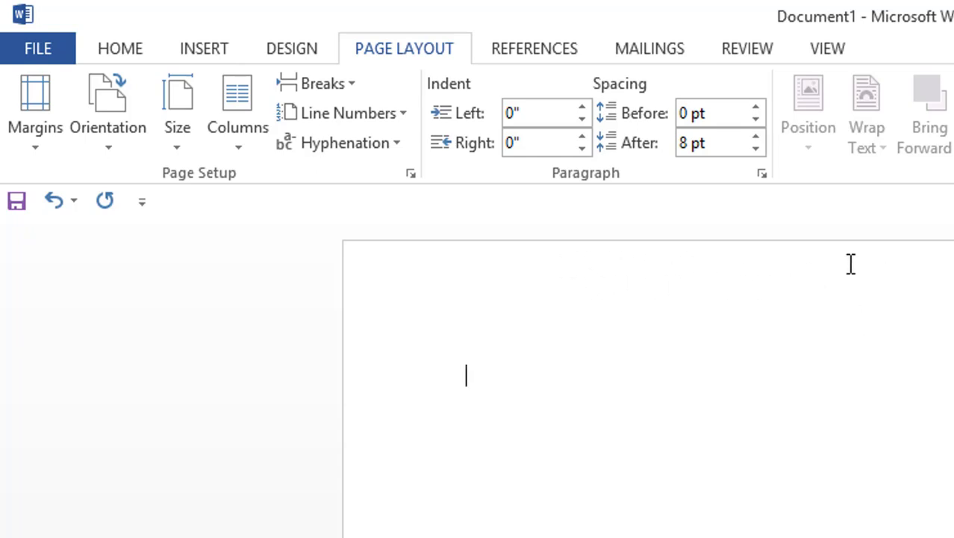
click(38, 146)
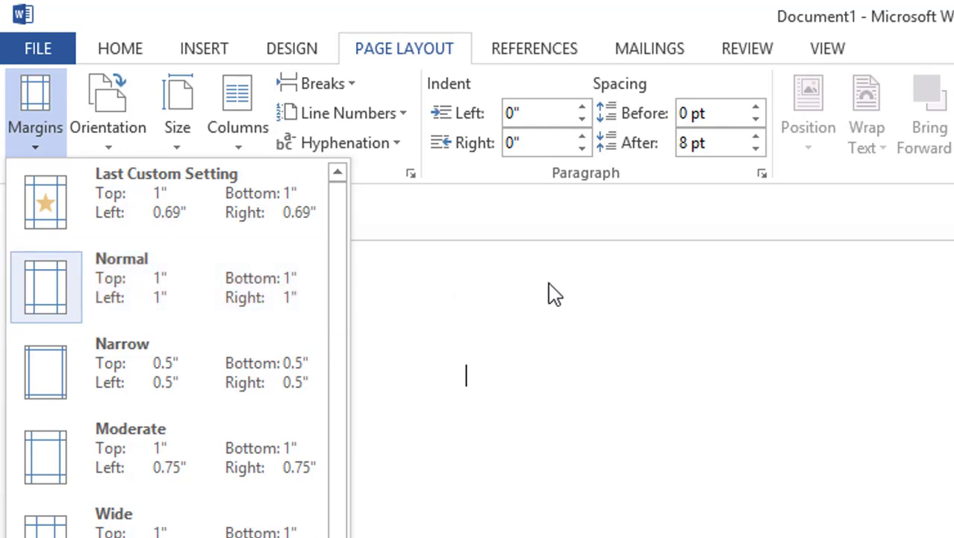
Apply the Narrow margin preset (0.5" on all sides) and reopen the Margins list
click(538, 298)
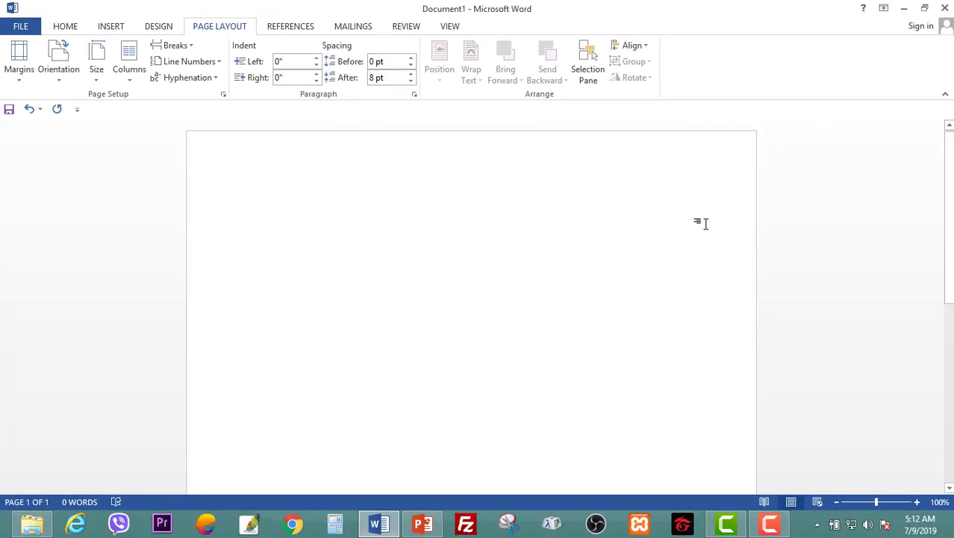
click(19, 60)
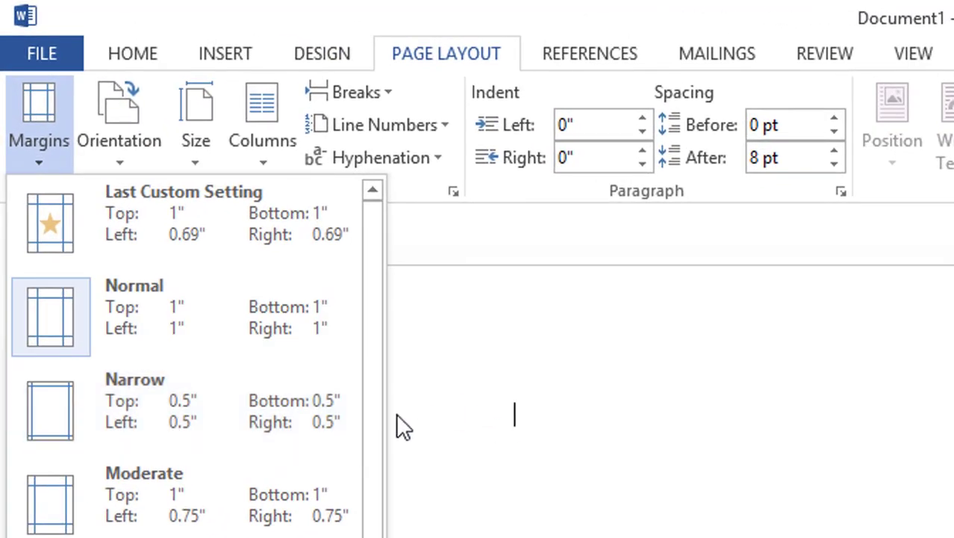
click(160, 403)
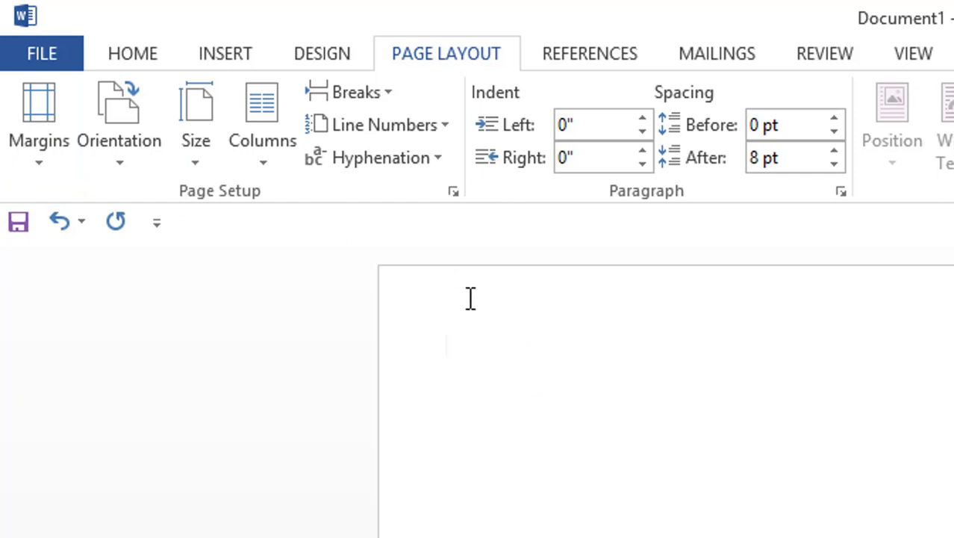
click(41, 146)
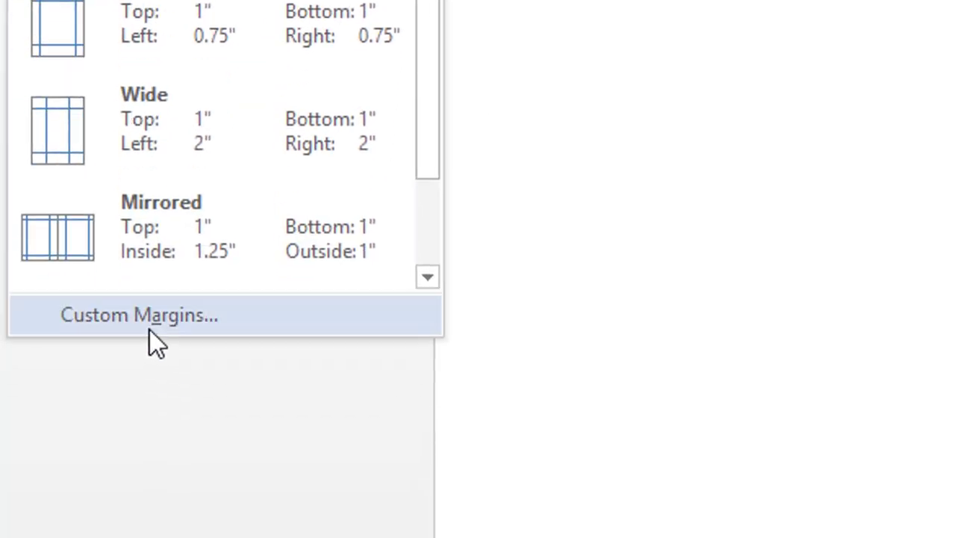
Inspect the 0.5" top, left and right margins in Page Setup, then cancel
click(177, 317)
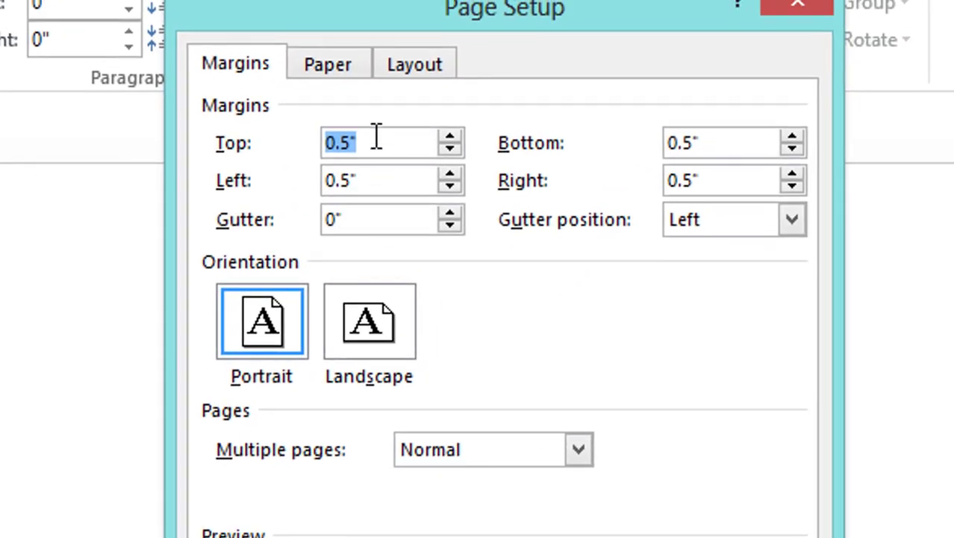
click(377, 136)
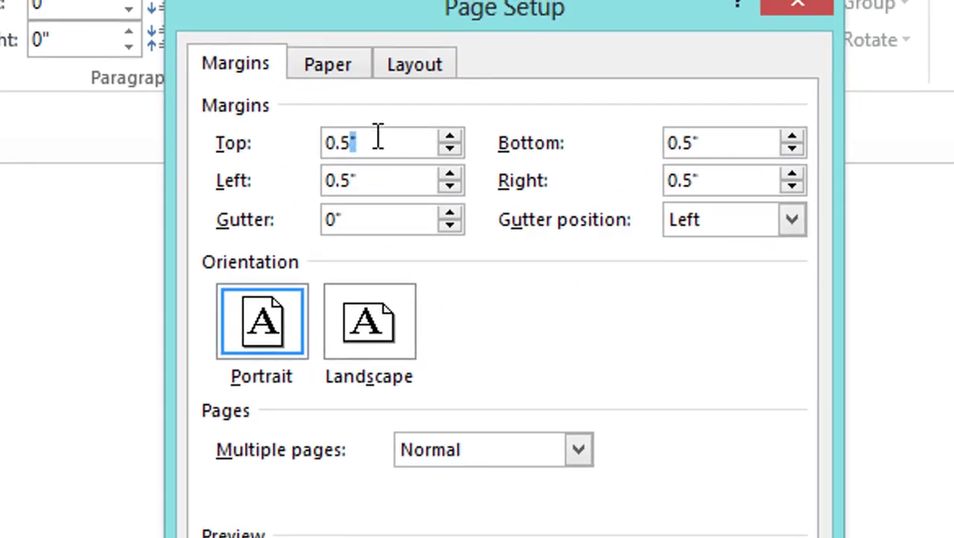
double_click(334, 132)
double_click(333, 149)
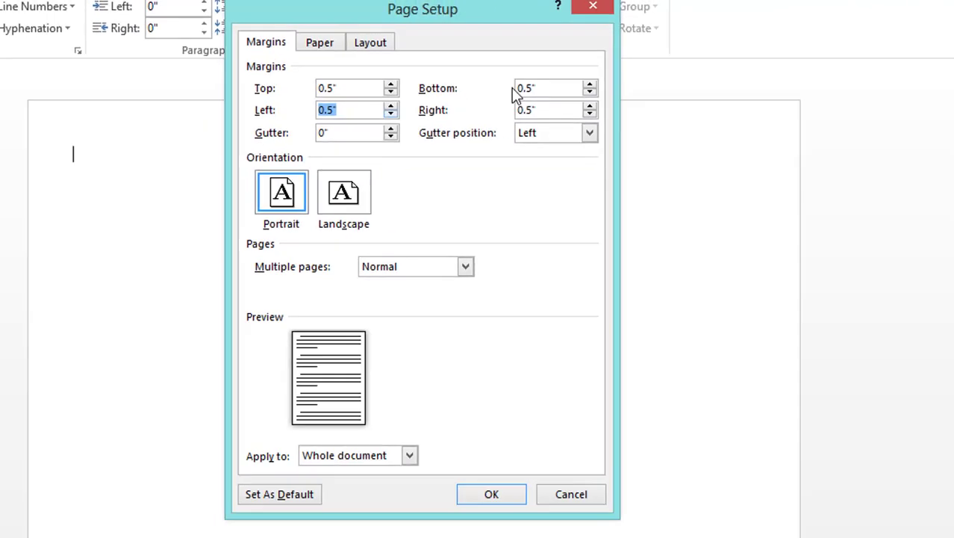
double_click(552, 109)
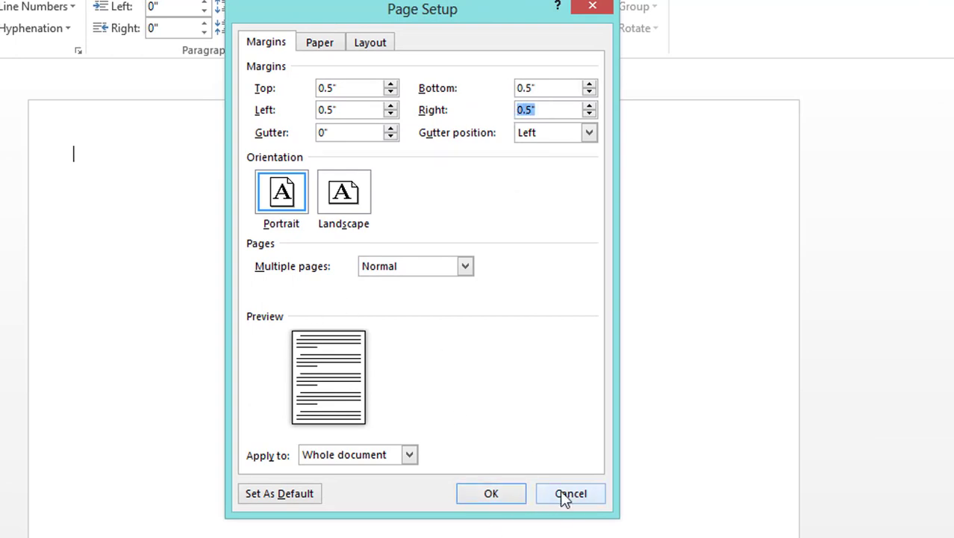
click(569, 494)
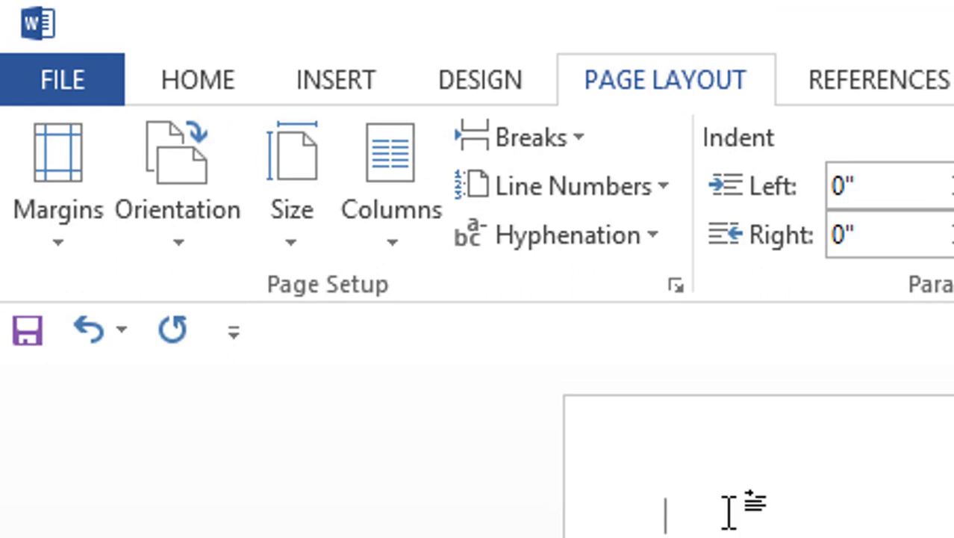
Switch the page to Landscape, back to Portrait, then show the paper Size list
click(211, 241)
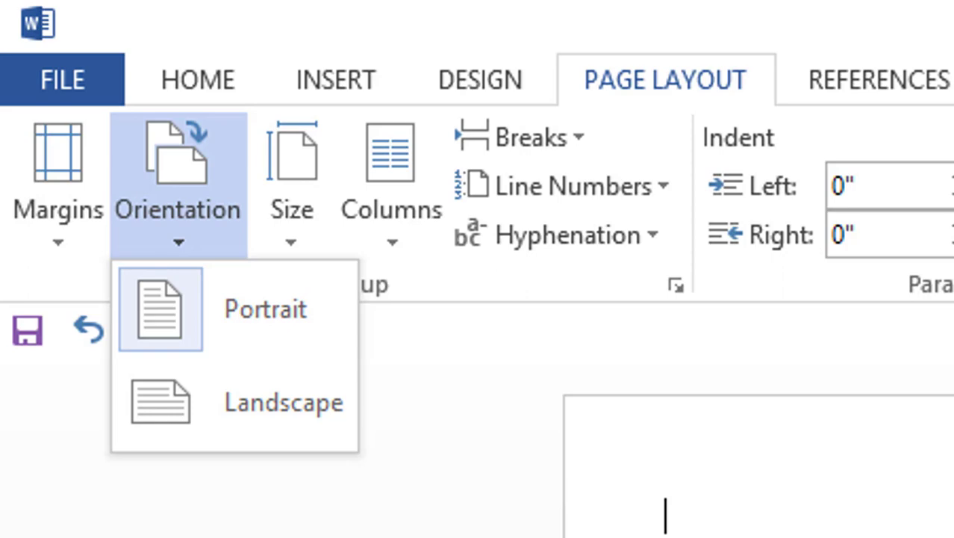
click(266, 413)
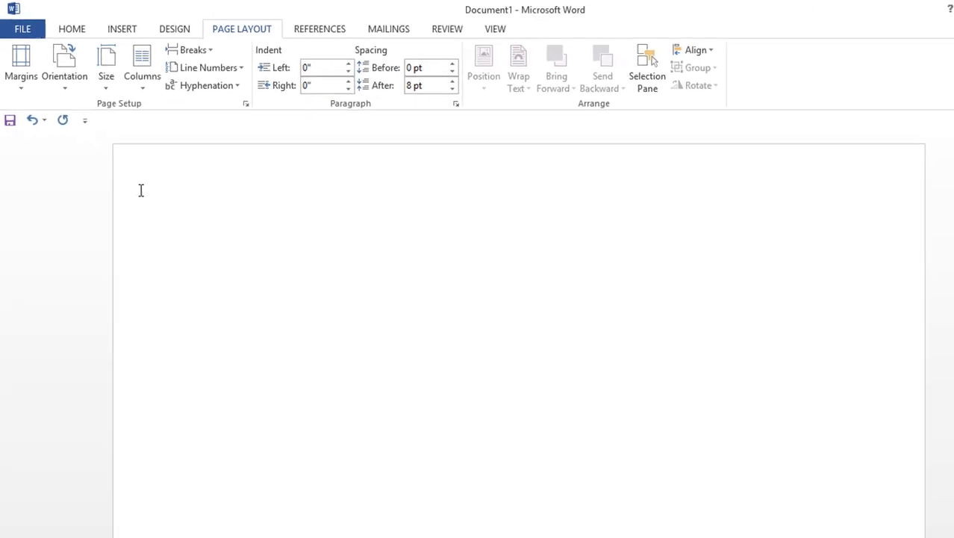
click(64, 88)
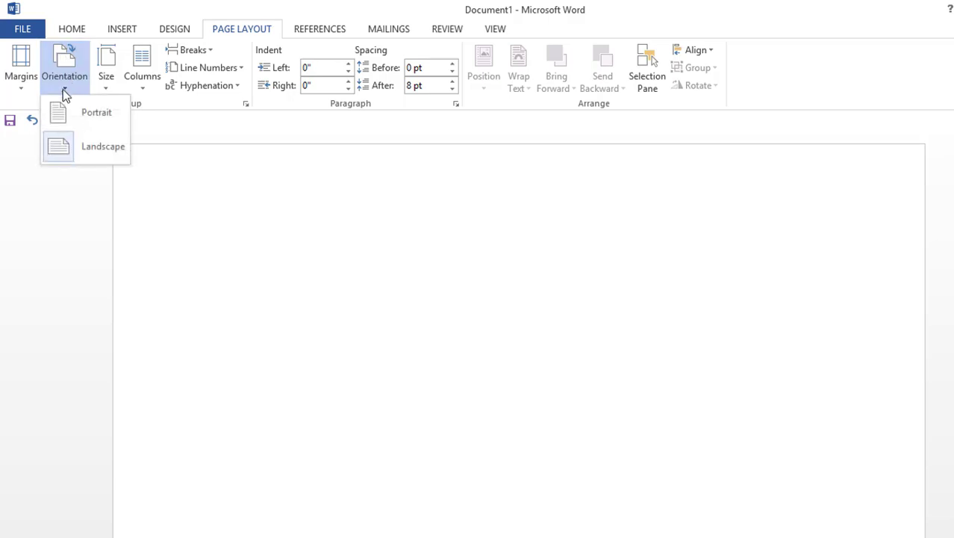
click(60, 112)
click(64, 64)
click(79, 116)
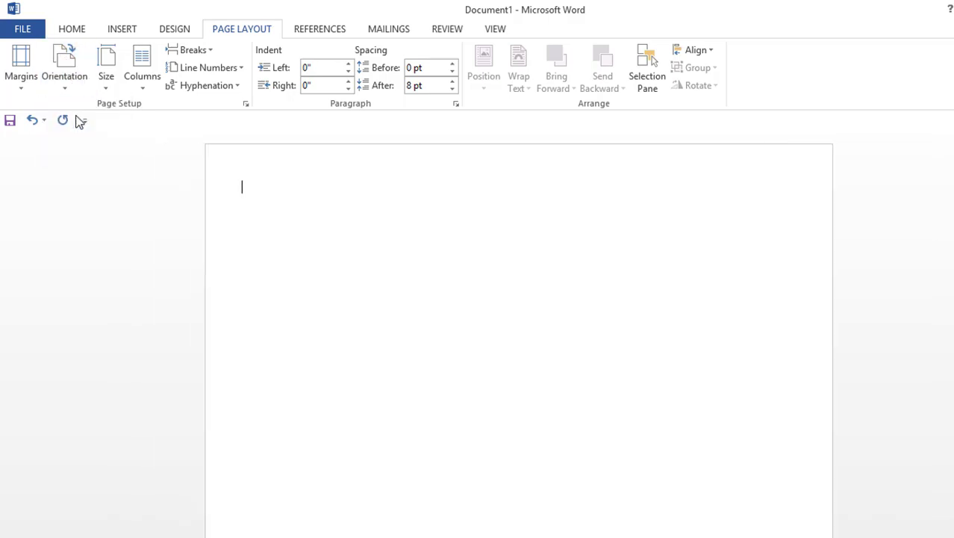
click(78, 73)
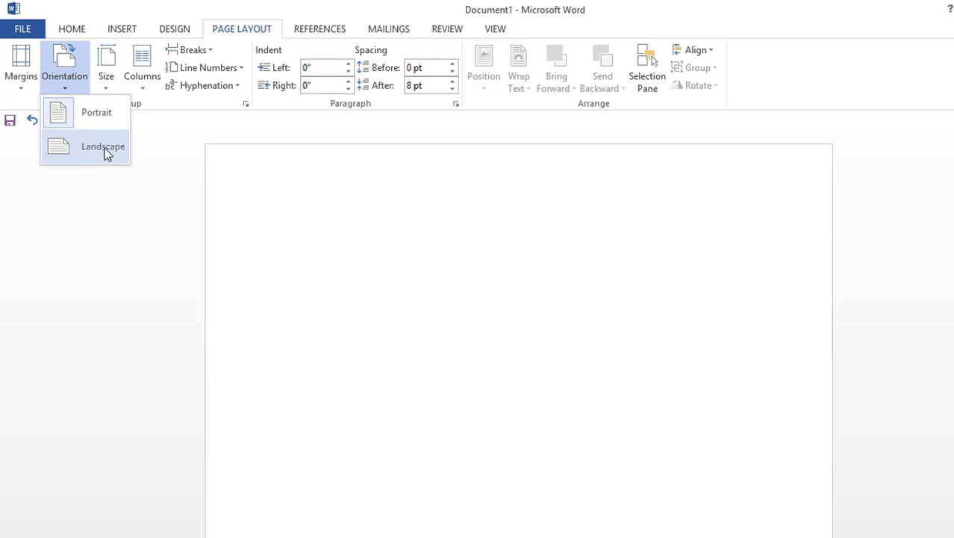
click(79, 73)
click(106, 74)
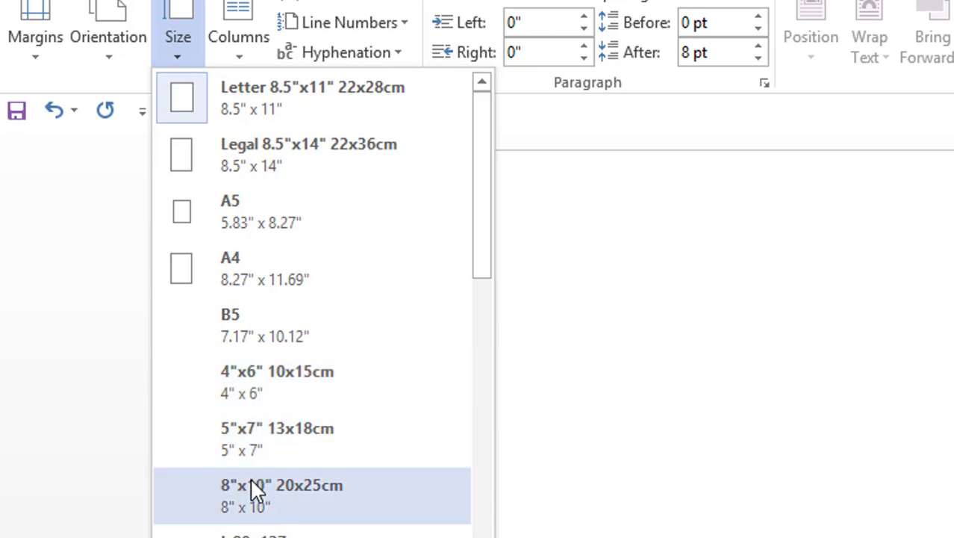
click(185, 105)
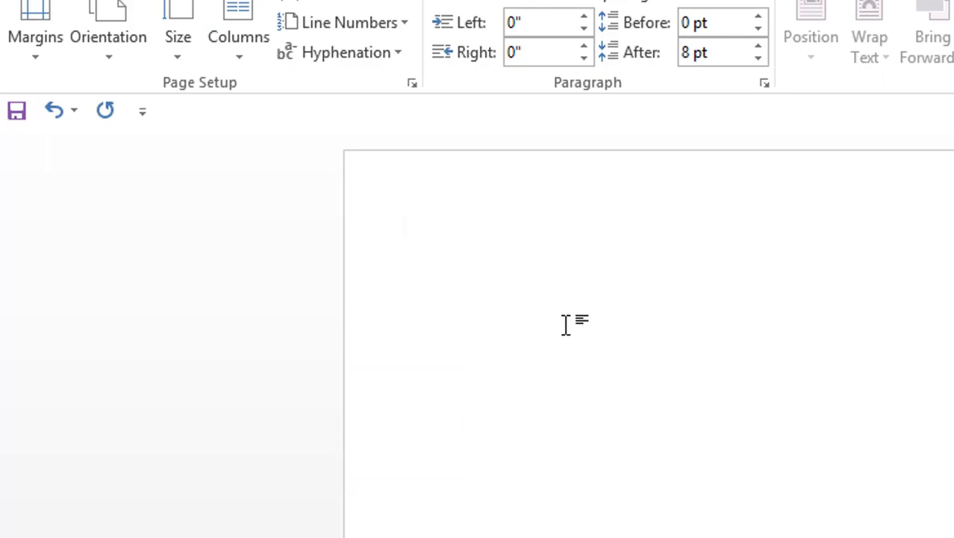
click(19, 33)
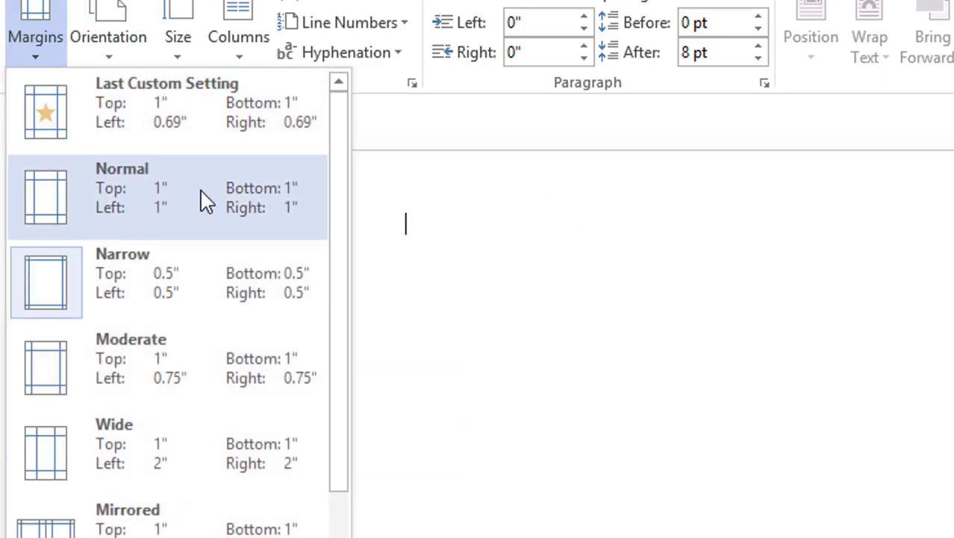
click(239, 200)
click(54, 59)
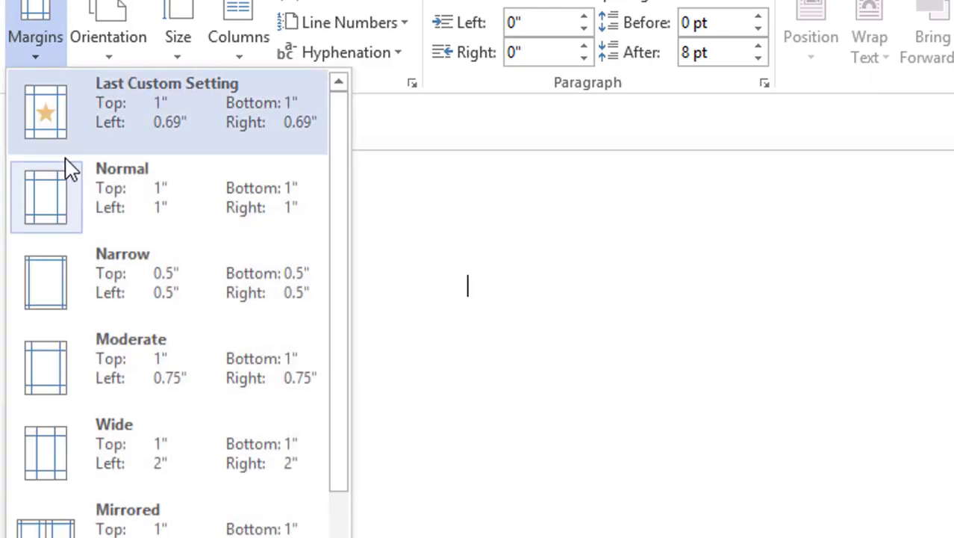
click(80, 203)
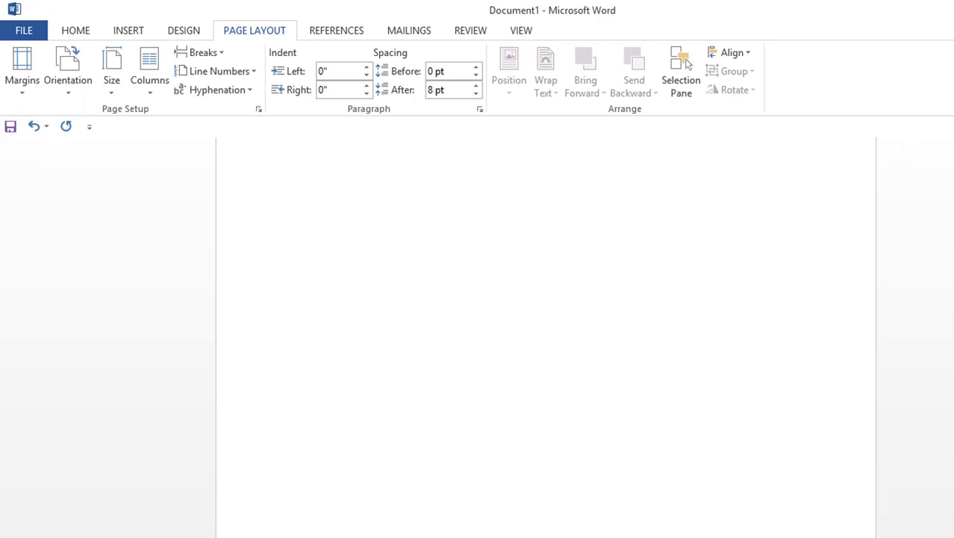
Look through the Mailings and Review tabs, ending on the View tab
scroll(549, 403, up, 2)
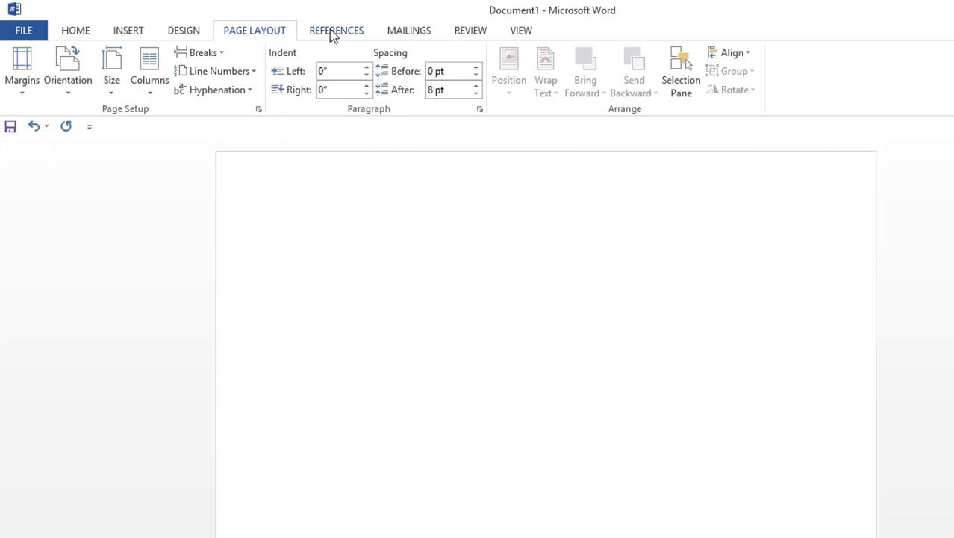
scroll(397, 51, down, 1)
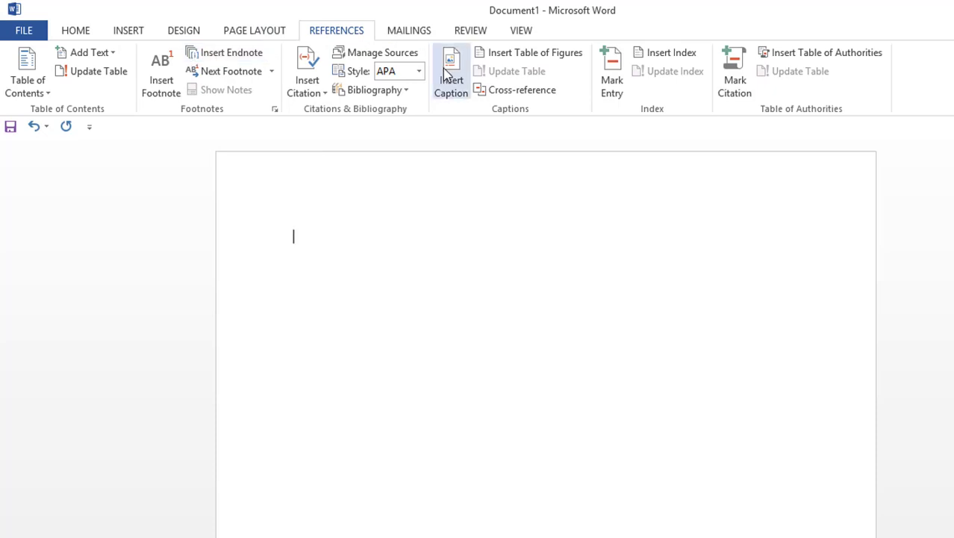
click(419, 30)
click(479, 36)
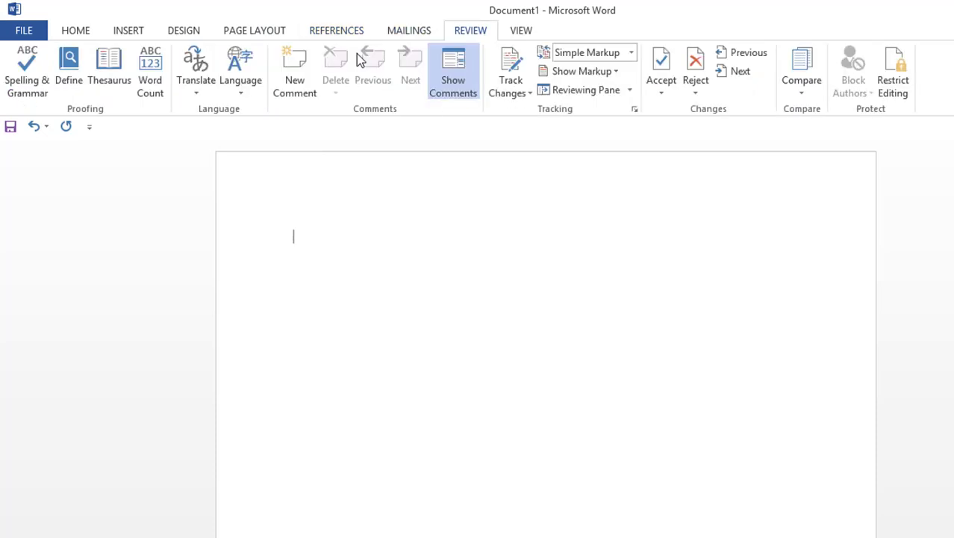
click(523, 30)
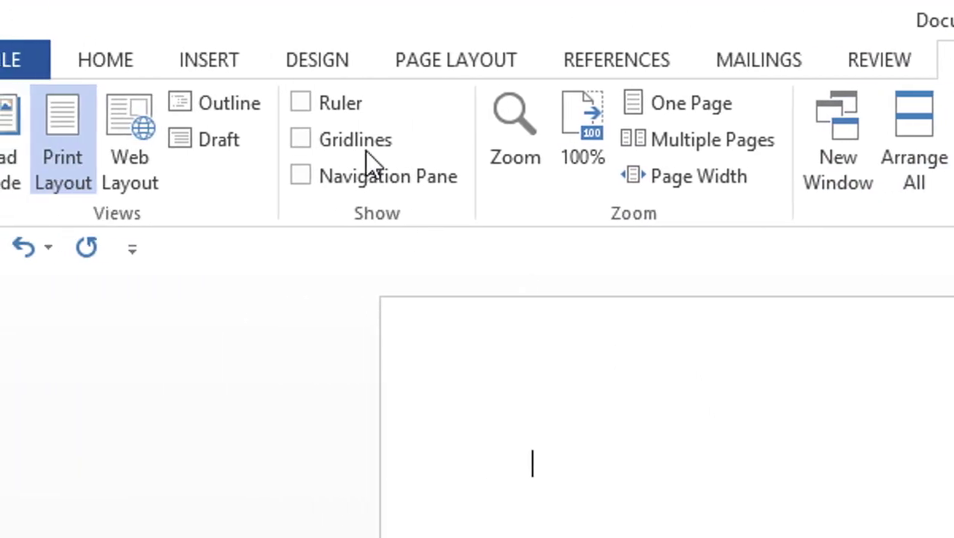
Tick Ruler in the View tab's Show group so the rulers appear
click(301, 106)
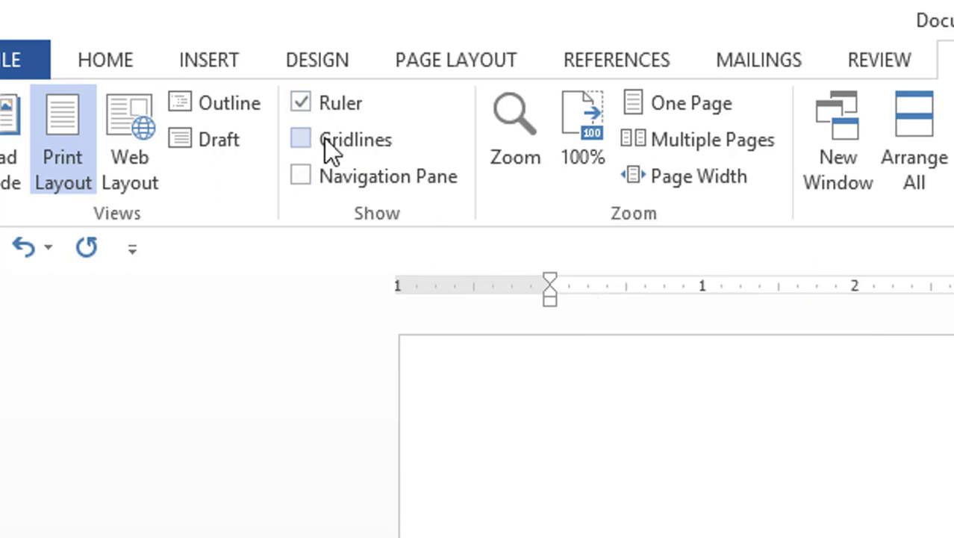
click(302, 101)
click(302, 102)
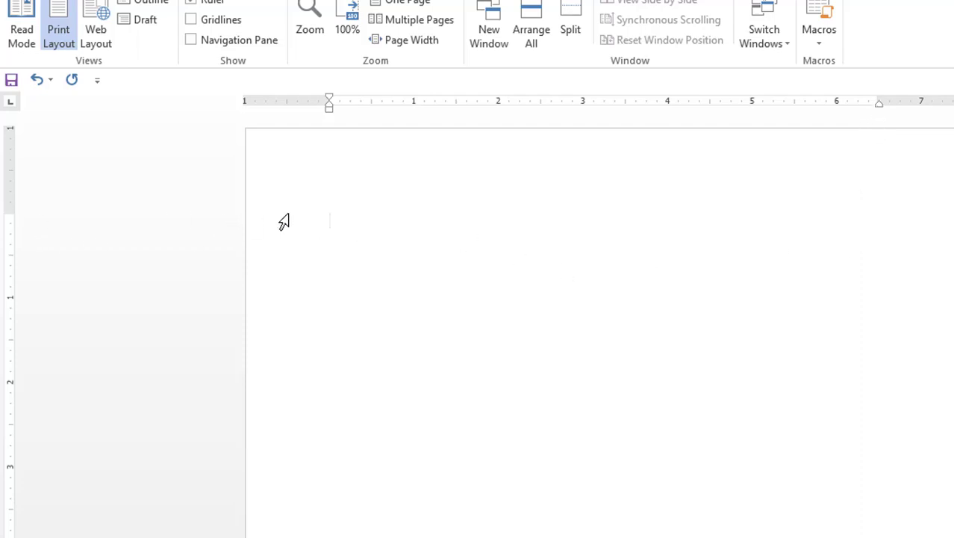
Drag the bottom margin and pull the right indent inward on the ruler
scroll(330, 306, down, 5)
scroll(324, 339, down, 5)
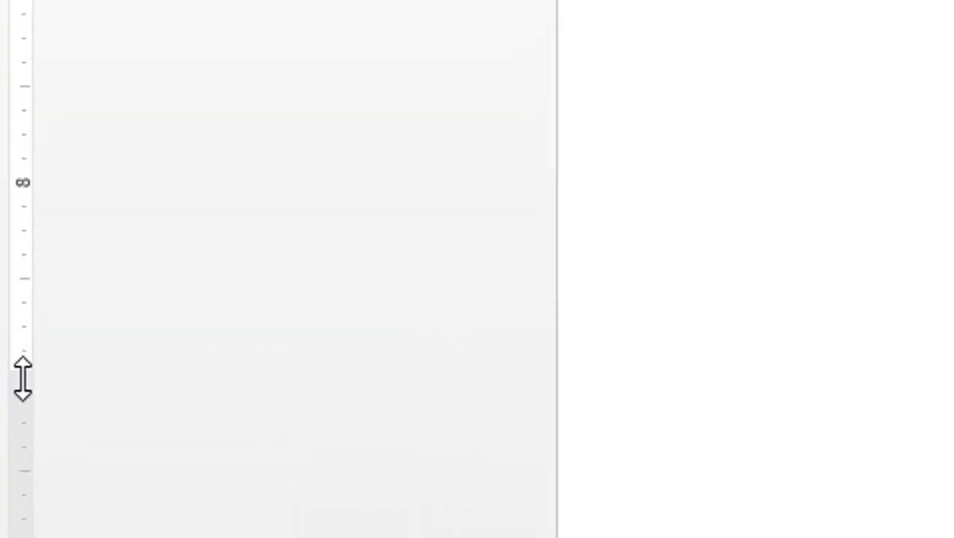
drag(23, 379, 26, 358)
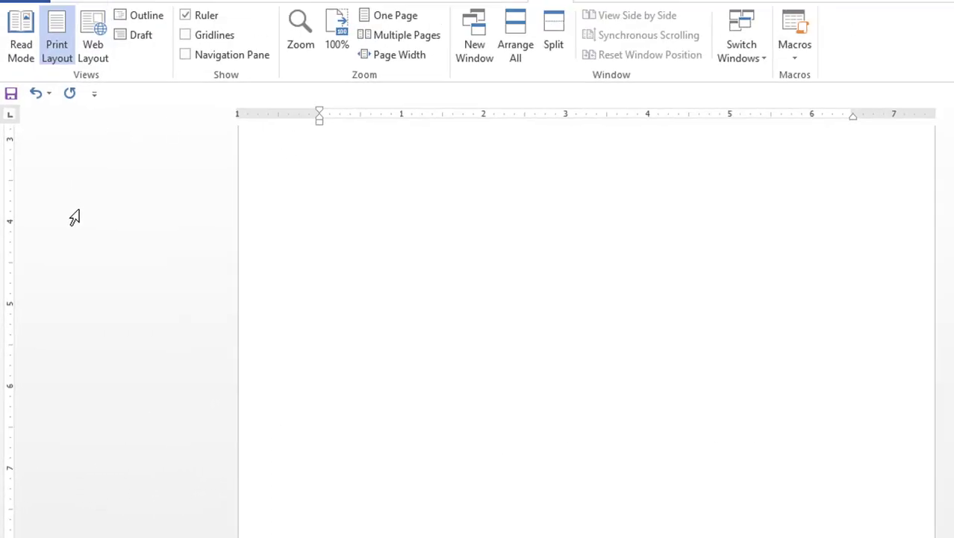
drag(852, 115, 853, 116)
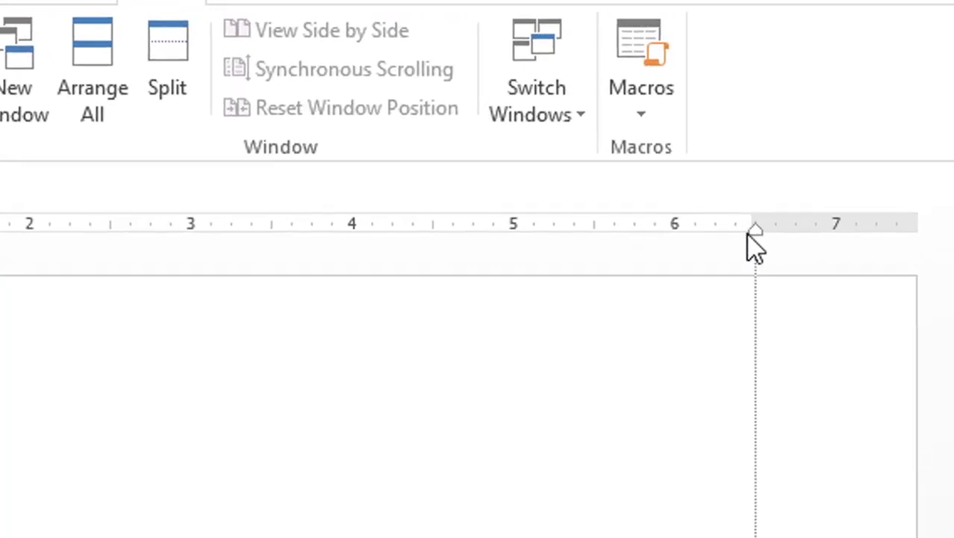
drag(748, 232, 644, 230)
mouse_move(748, 231)
mouse_down()
mouse_move(718, 223)
mouse_move(572, 224)
mouse_up()
drag(515, 258, 569, 256)
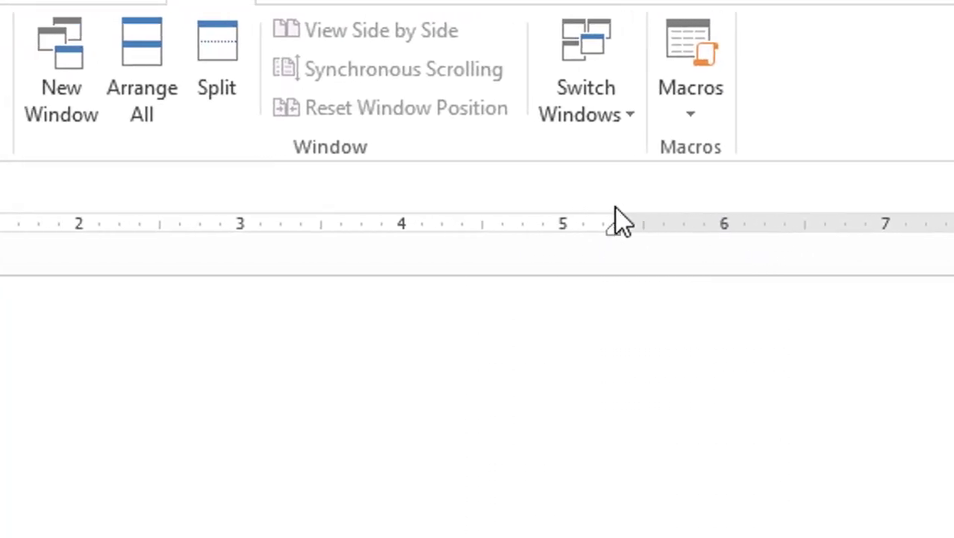
Adjust the left margin and indent, then move the first-line indent about 1 inch in
mouse_move(326, 226)
mouse_down()
mouse_move(390, 257)
mouse_move(479, 266)
mouse_move(478, 239)
mouse_up()
drag(324, 219, 505, 224)
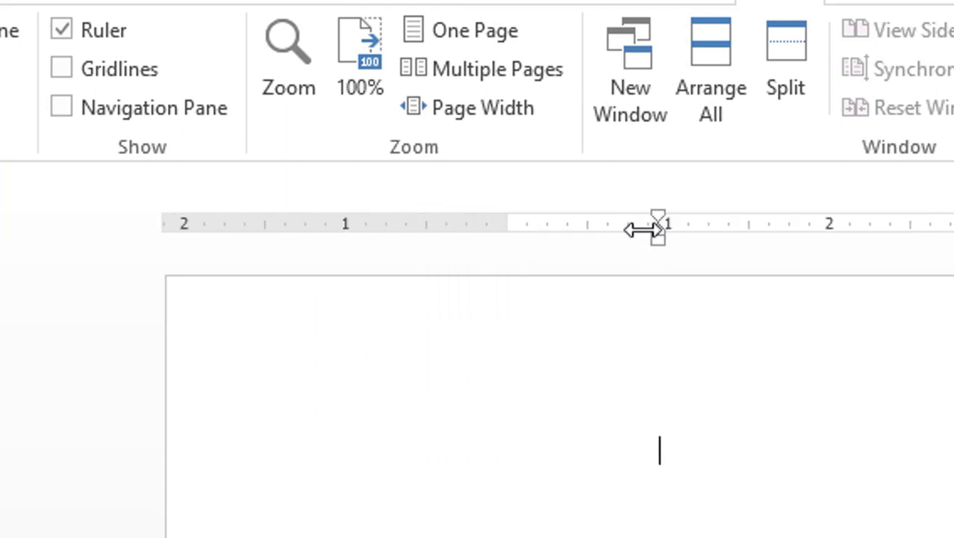
mouse_move(656, 237)
mouse_down()
mouse_move(603, 256)
mouse_move(325, 258)
mouse_up()
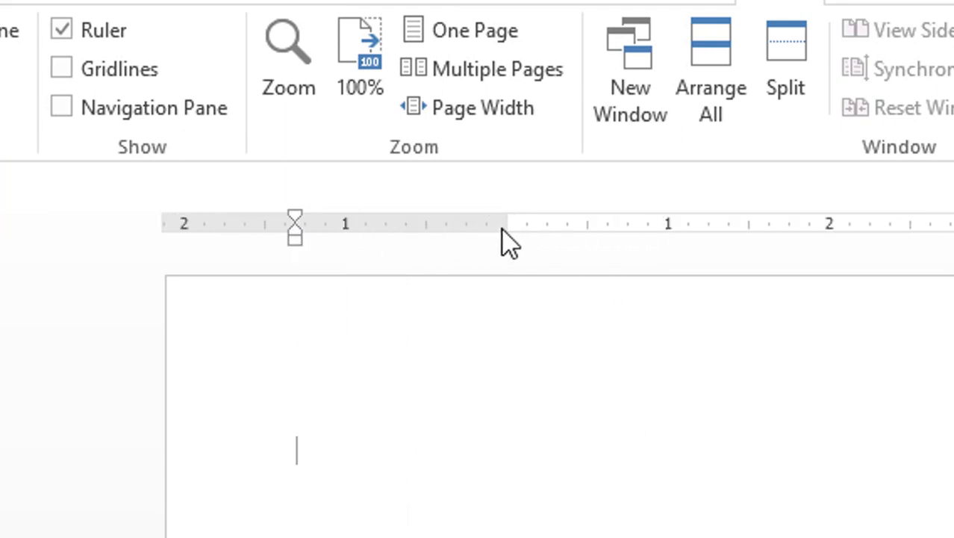
drag(508, 228, 296, 229)
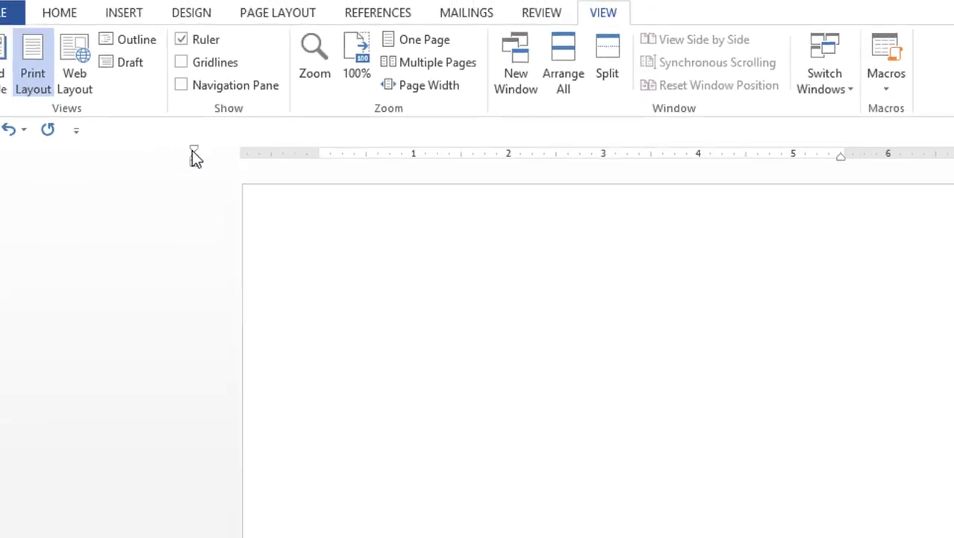
drag(196, 151, 273, 143)
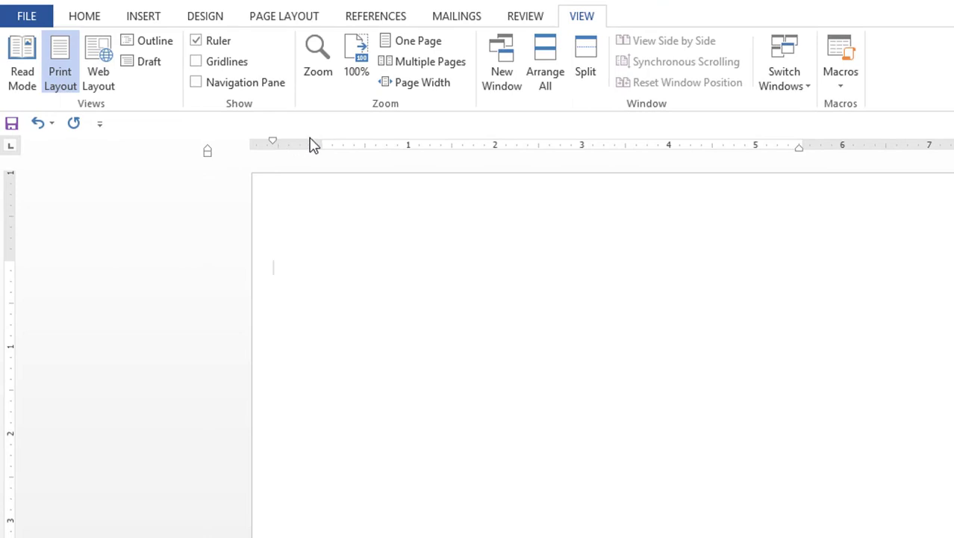
drag(208, 154, 322, 156)
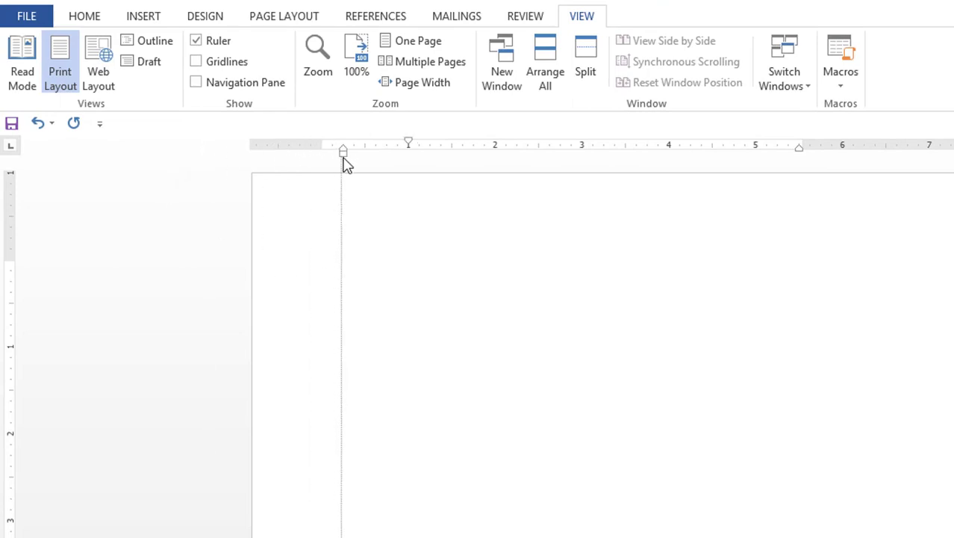
Untick Ruler, then switch Gridlines on and back off
click(203, 38)
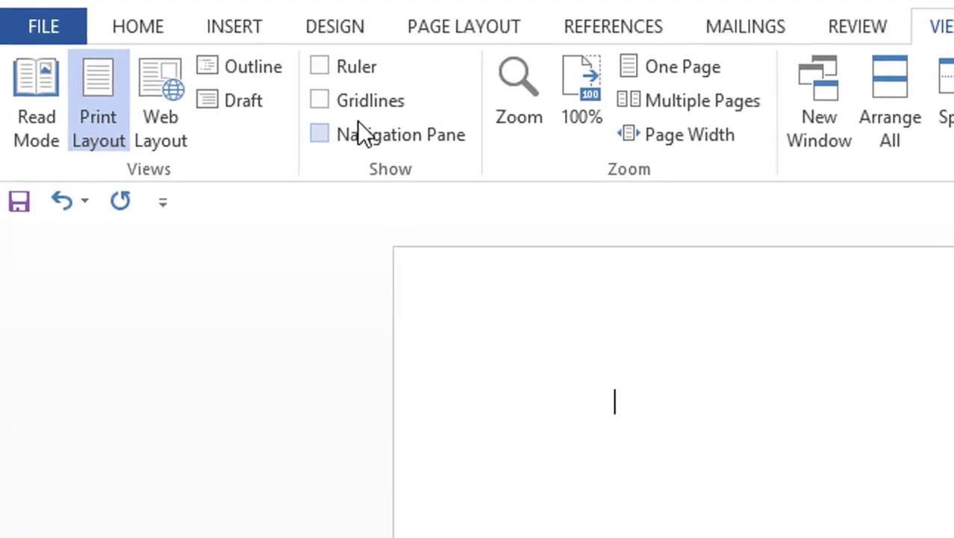
click(218, 63)
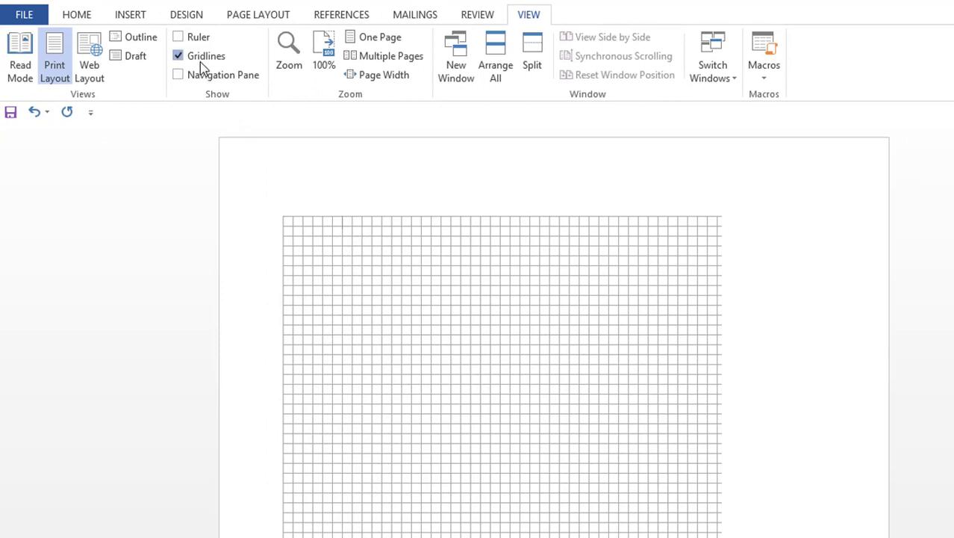
click(200, 62)
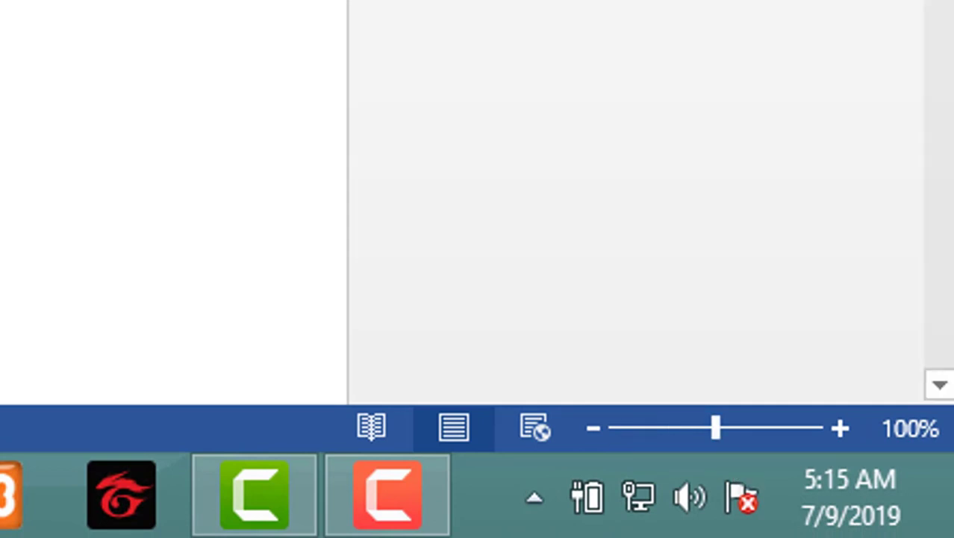
click(840, 428)
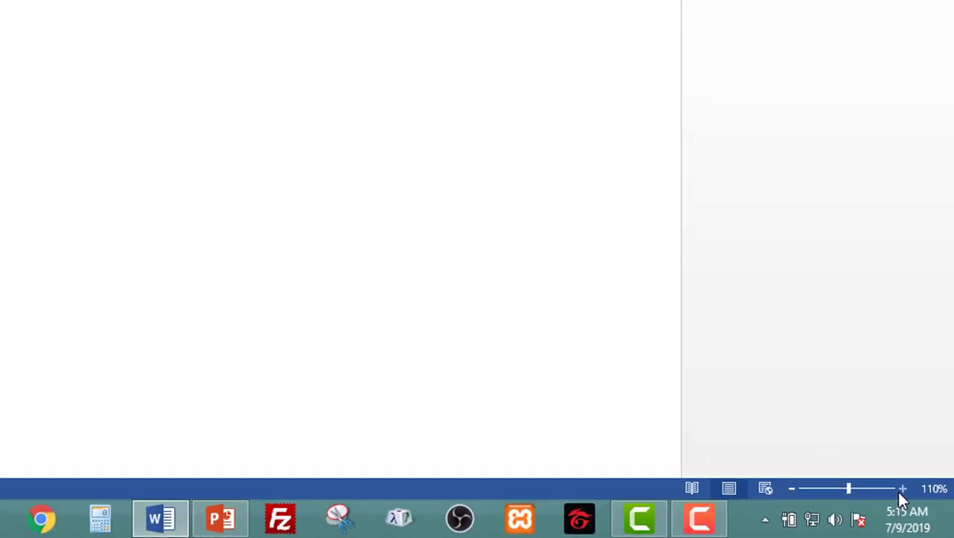
click(912, 499)
double_click(912, 498)
double_click(912, 498)
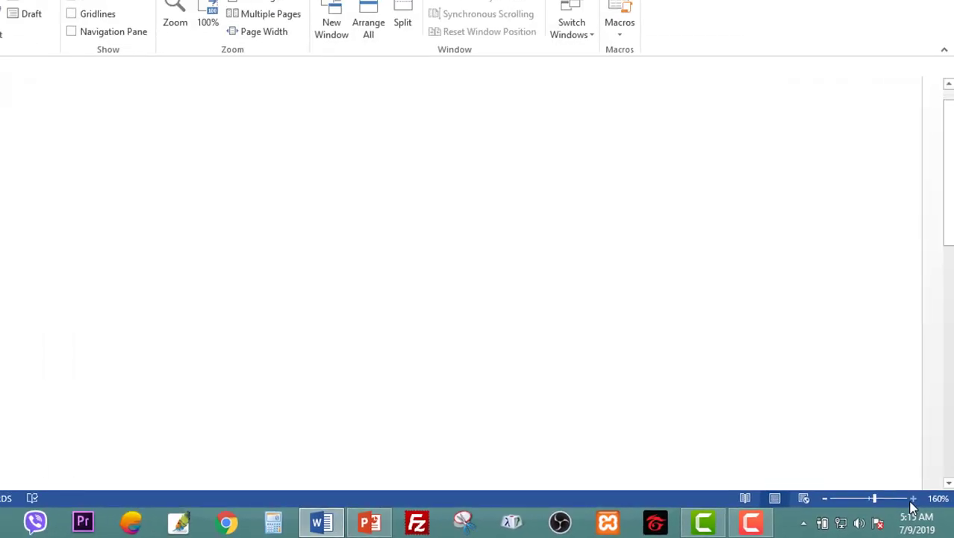
double_click(913, 498)
double_click(825, 498)
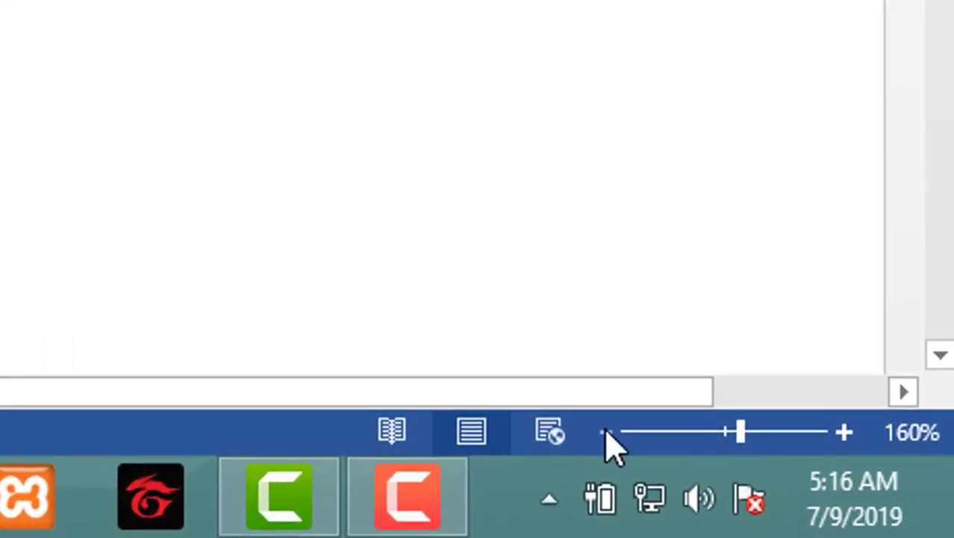
triple_click(825, 499)
double_click(607, 432)
click(607, 432)
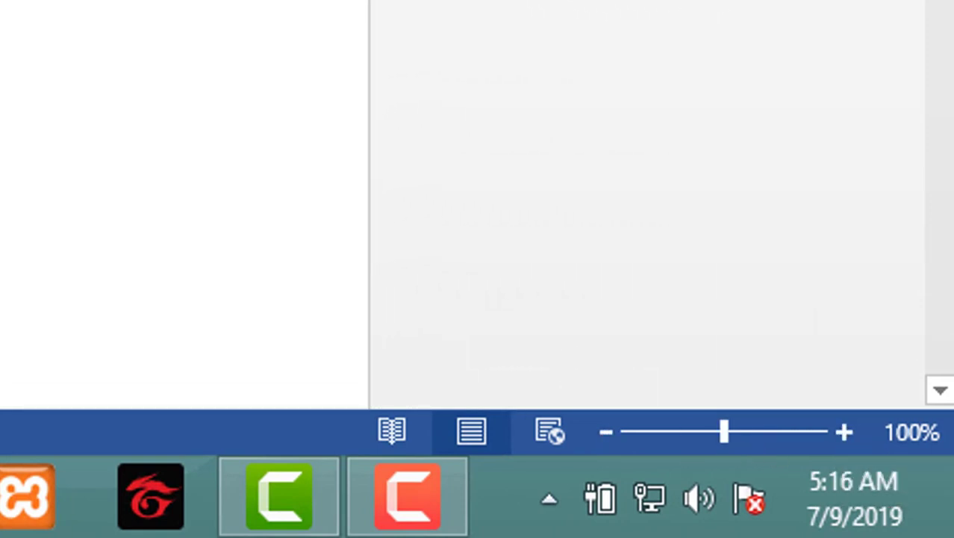
click(607, 431)
triple_click(607, 432)
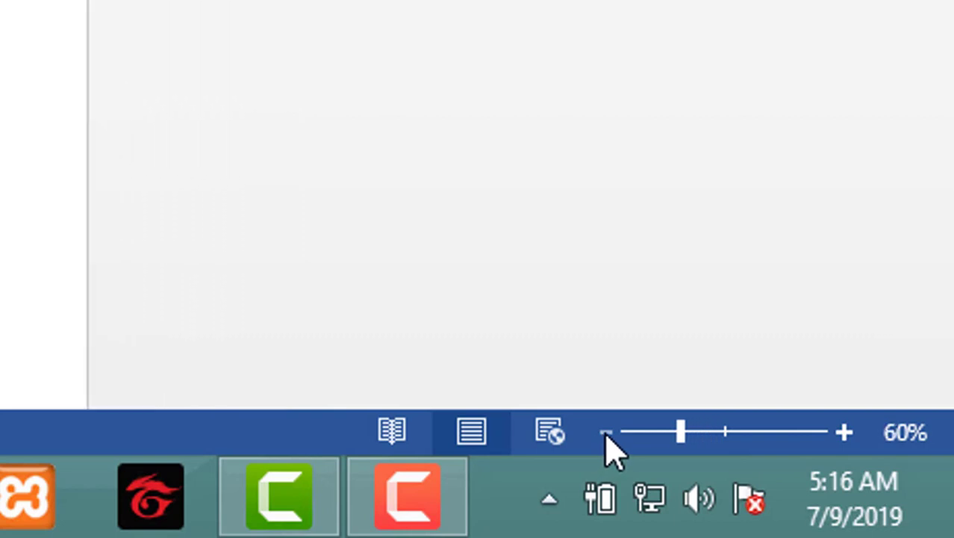
double_click(607, 431)
click(606, 431)
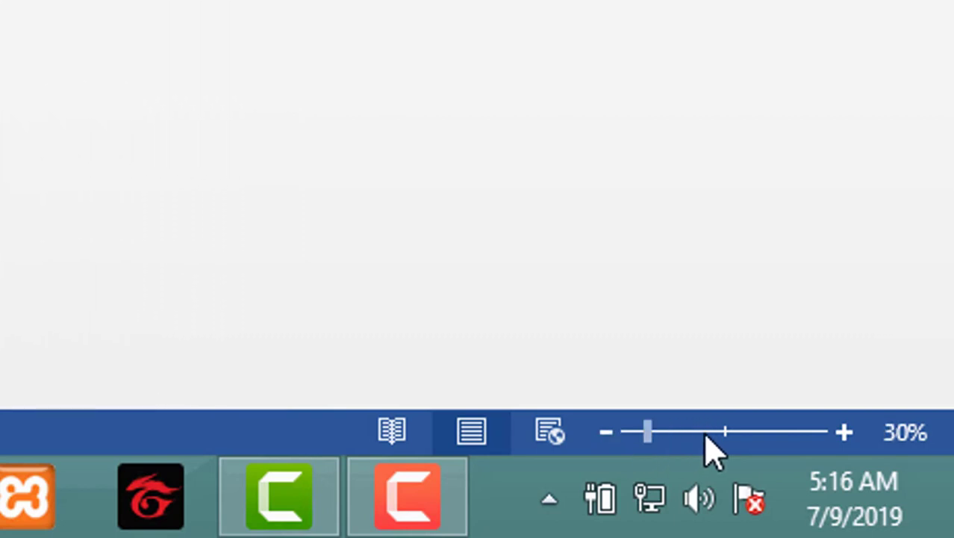
double_click(833, 434)
double_click(834, 435)
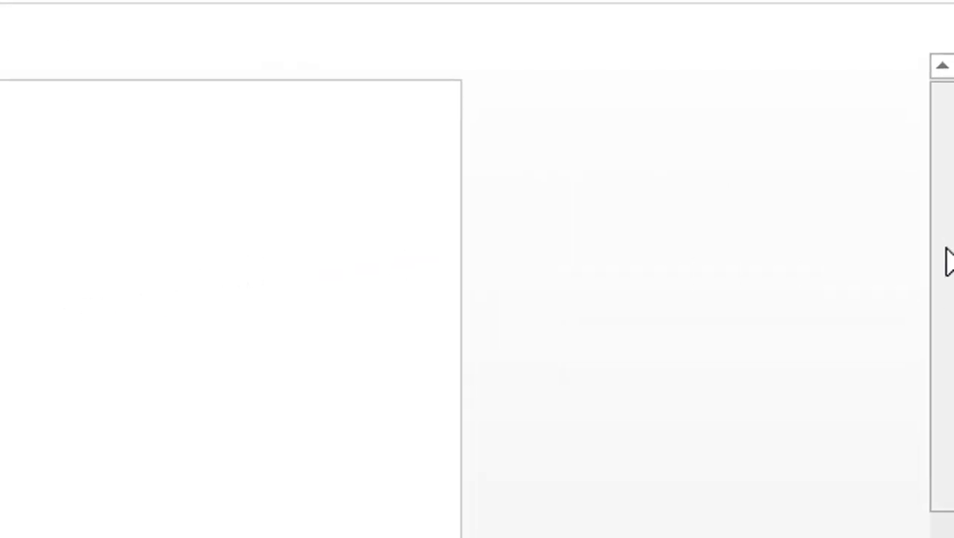
scroll(950, 156, down, 5)
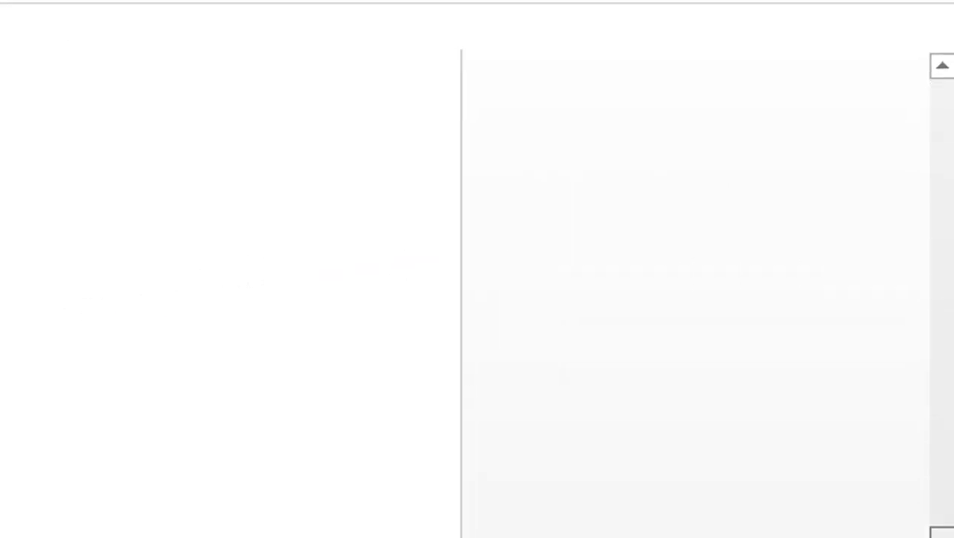
scroll(951, 249, up, 10)
scroll(950, 250, down, 3)
scroll(478, 299, up, 3)
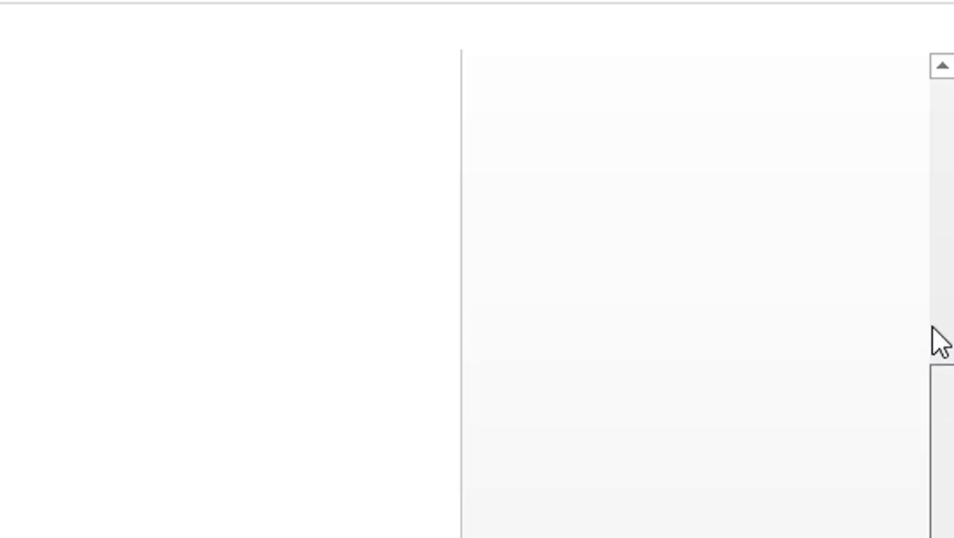
drag(943, 134, 941, 95)
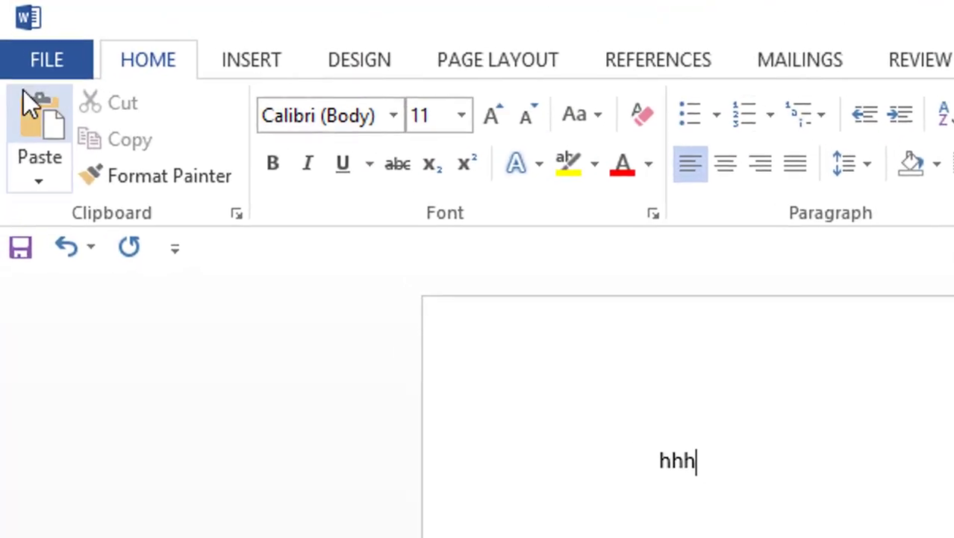
Save the document as 'hhh' in the Documents library after checking drives C: and D:
click(15, 32)
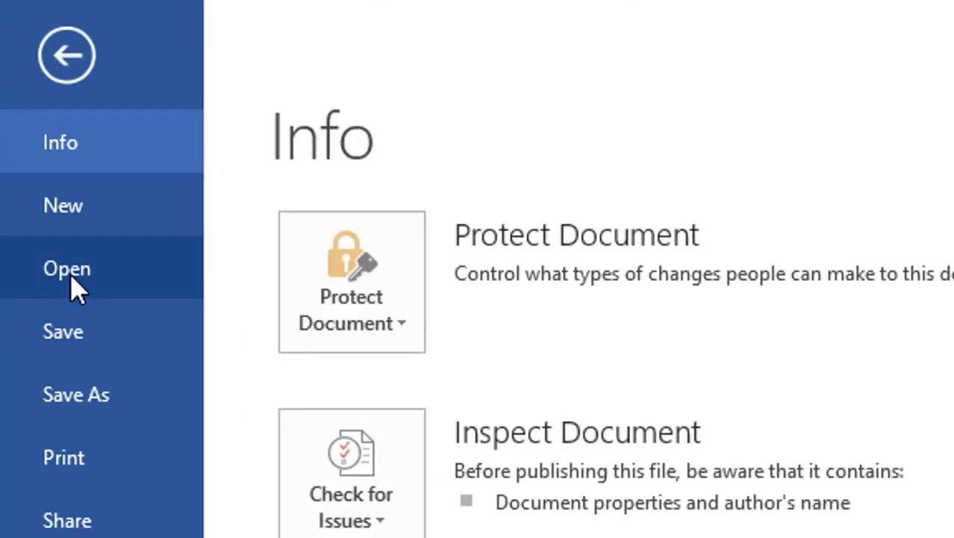
click(42, 288)
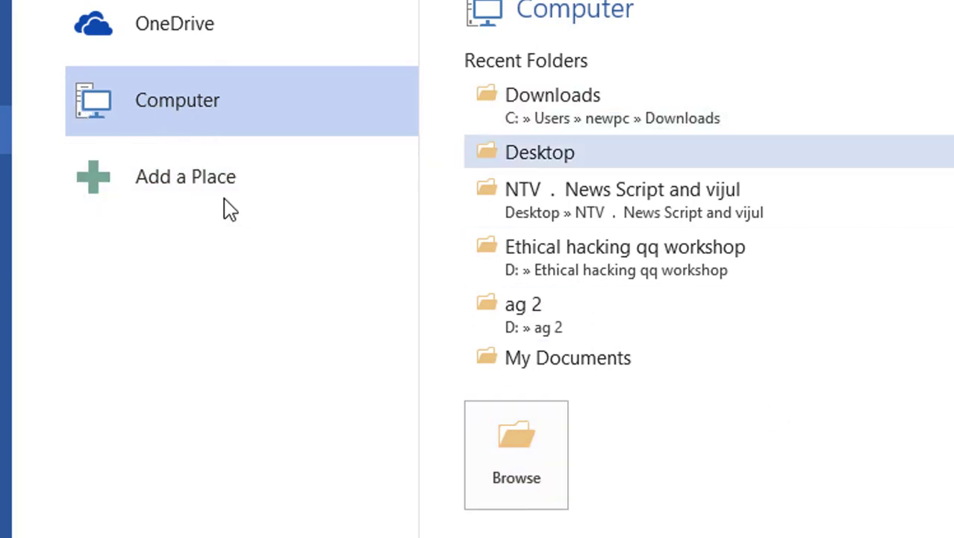
click(514, 454)
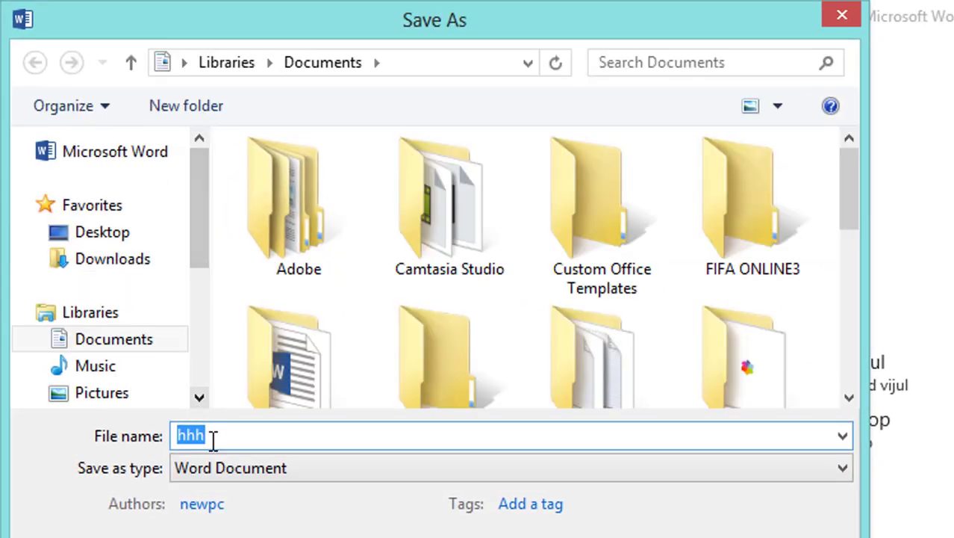
click(219, 435)
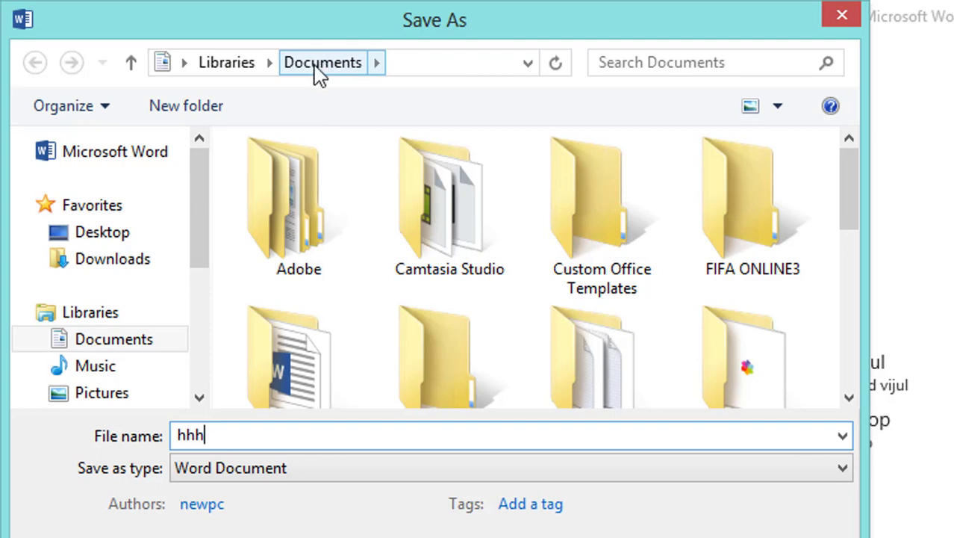
scroll(195, 207, down, 1)
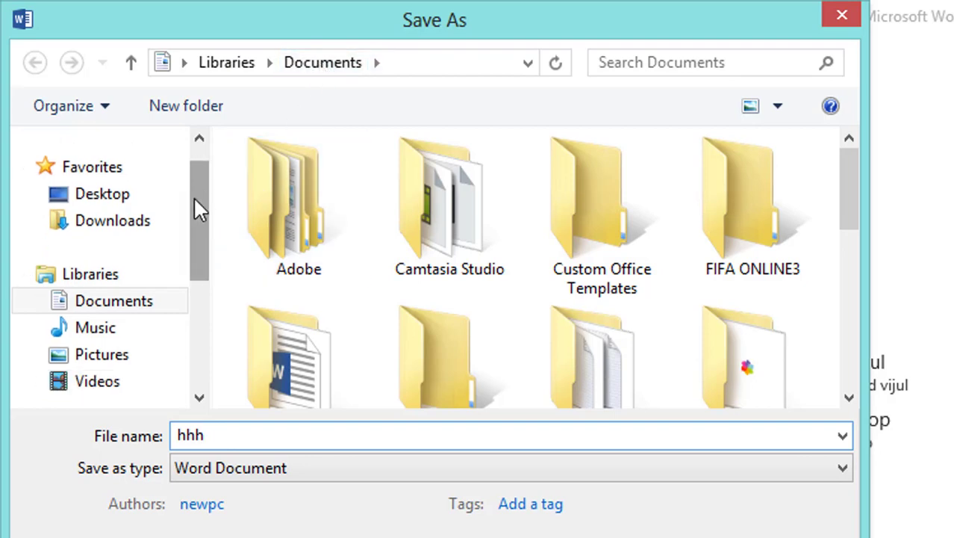
scroll(213, 313, down, 4)
scroll(166, 274, down, 1)
click(166, 274)
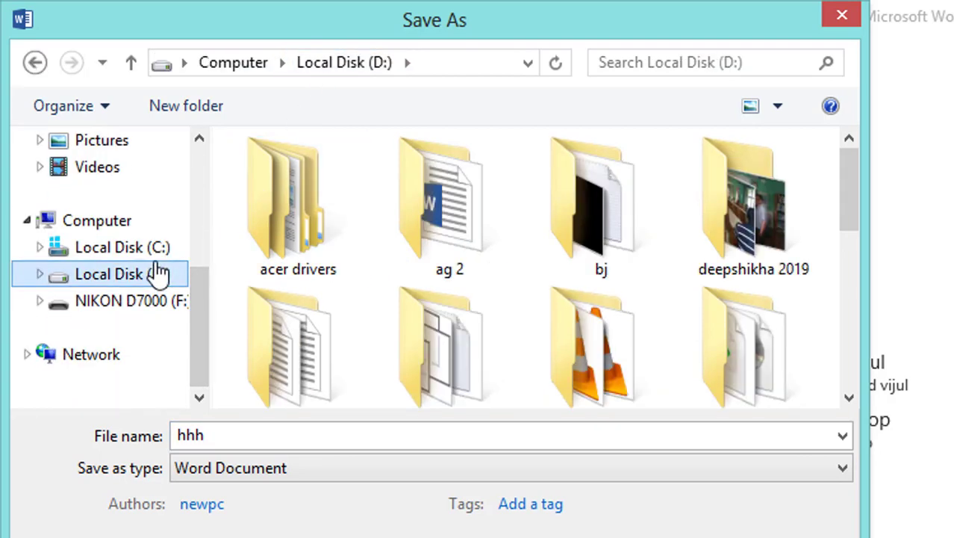
click(148, 249)
scroll(155, 272, up, 5)
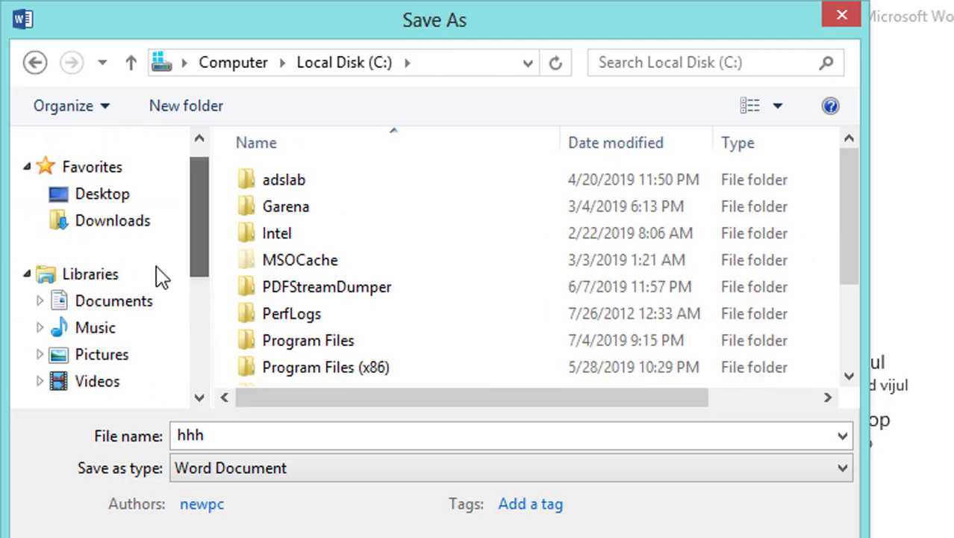
click(142, 306)
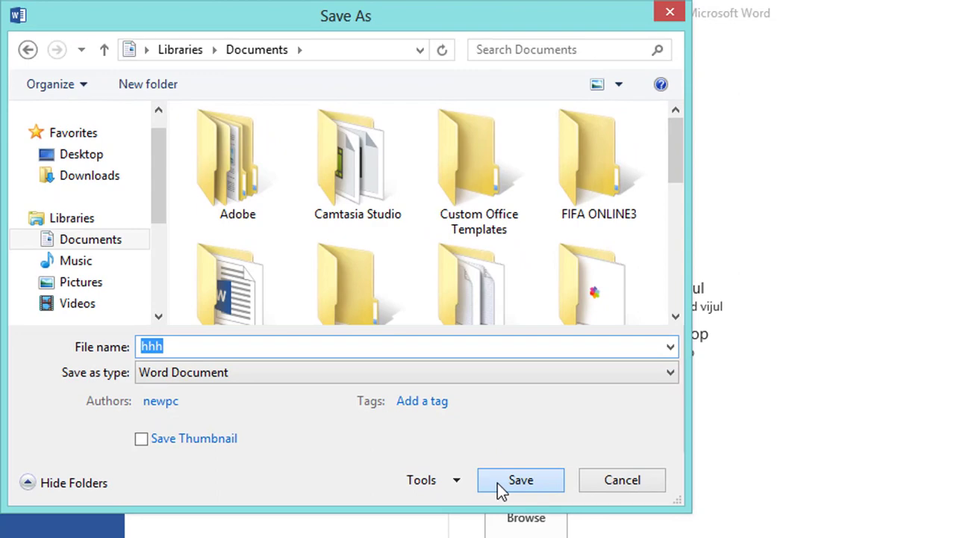
click(497, 482)
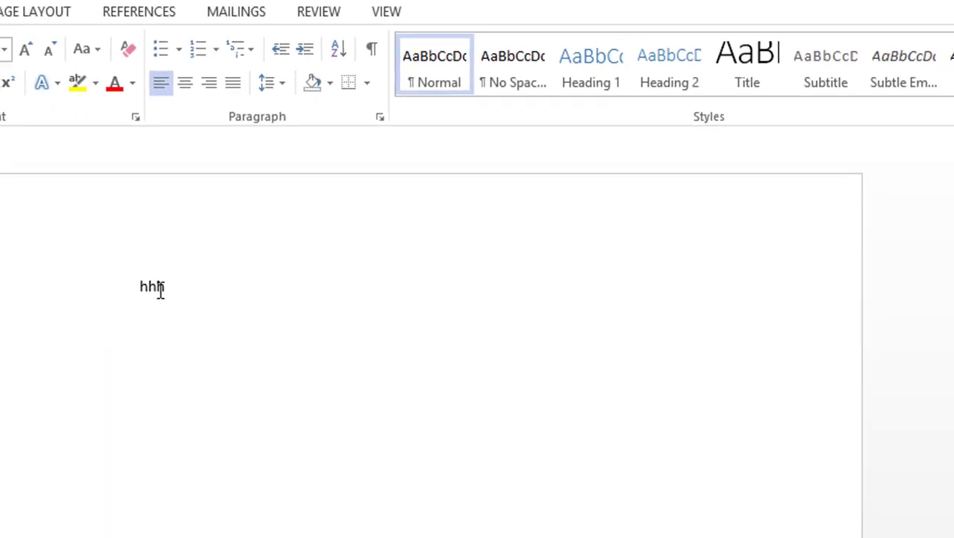
Save the document under the new name hhhc, then save it again
click(26, 43)
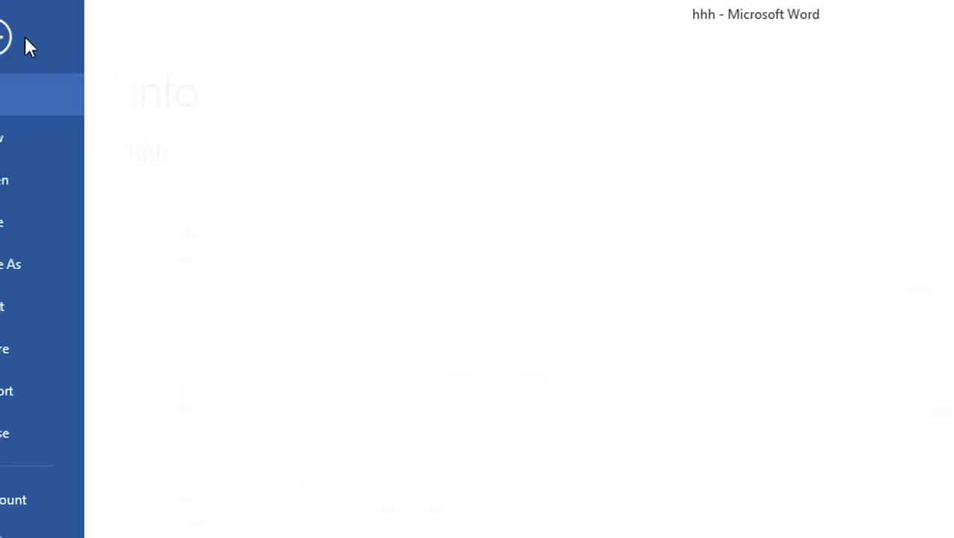
click(88, 380)
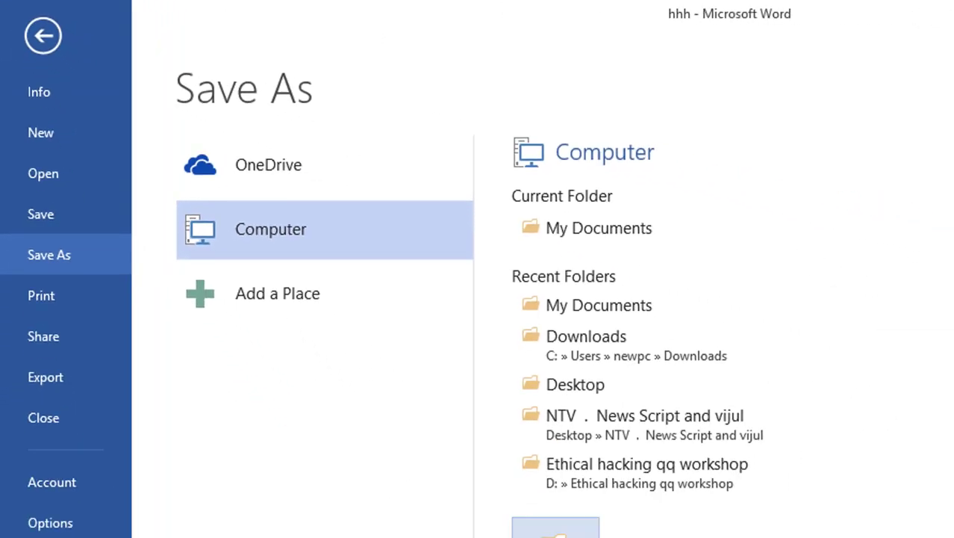
click(403, 410)
click(143, 258)
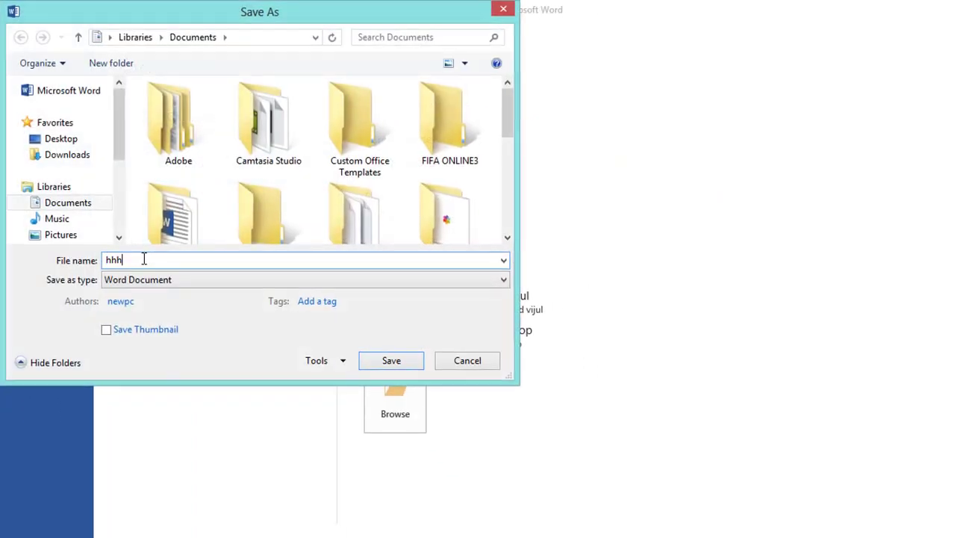
text(c)
key(Return)
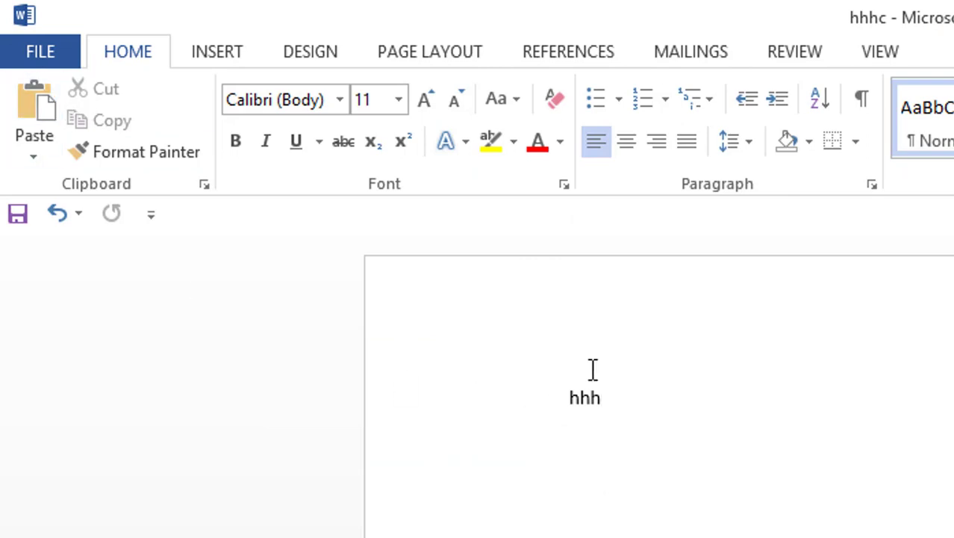
click(32, 42)
click(66, 276)
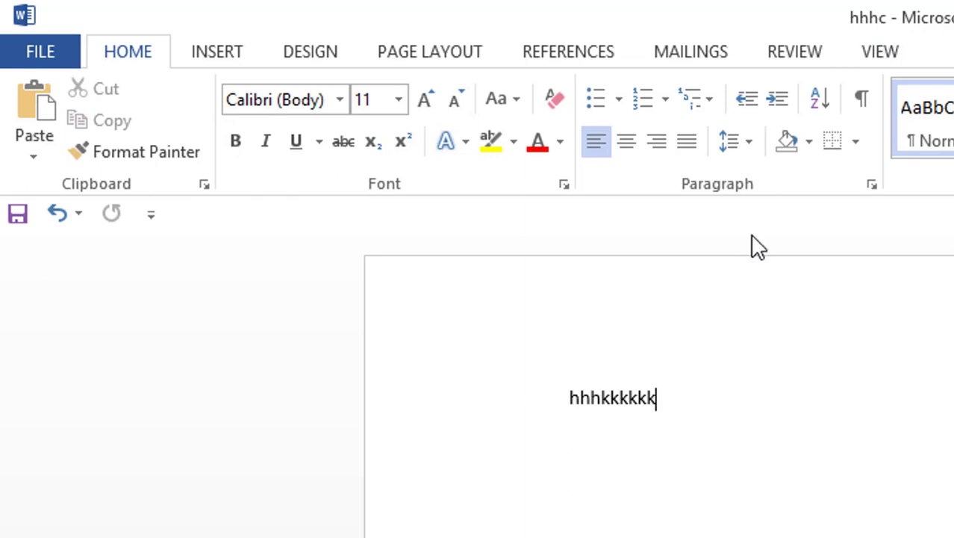
Create a new blank document and reopen its File info page with Alt+F
click(58, 58)
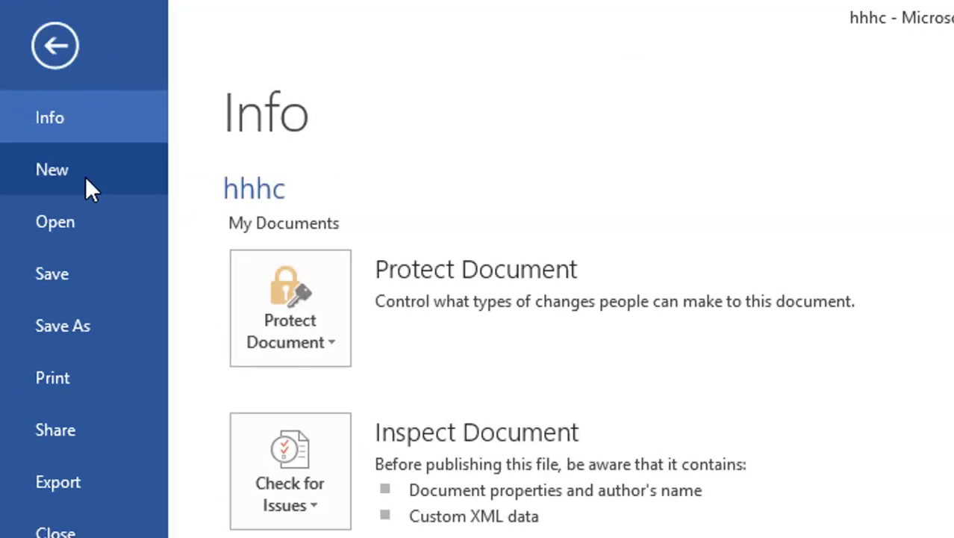
click(57, 178)
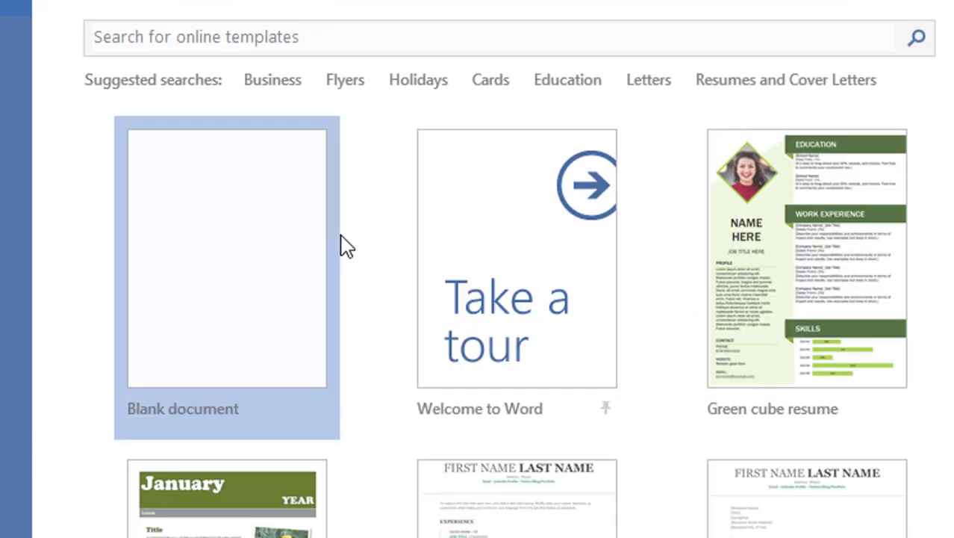
click(366, 338)
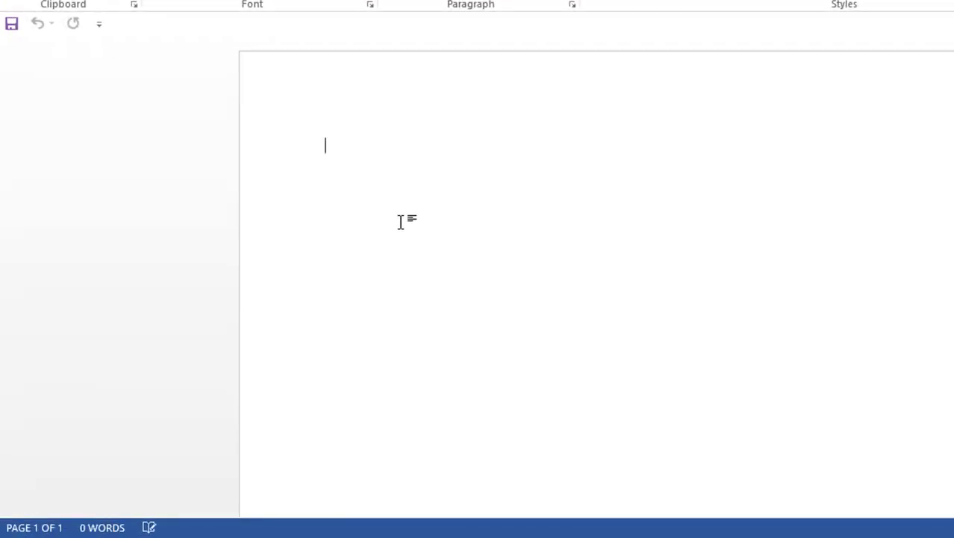
key(alt+f)
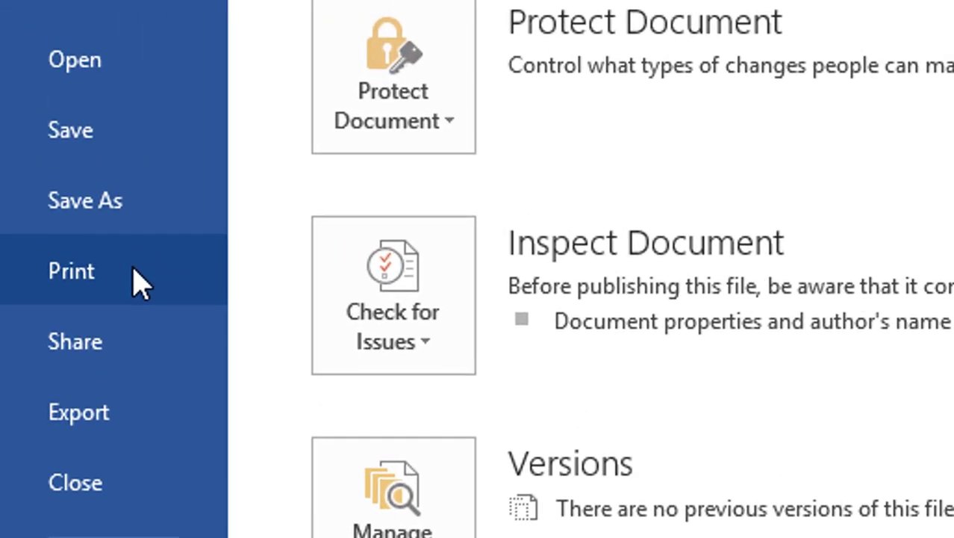
Open the print settings and review the printer list, keeping the Canon G2000 series printer
click(138, 283)
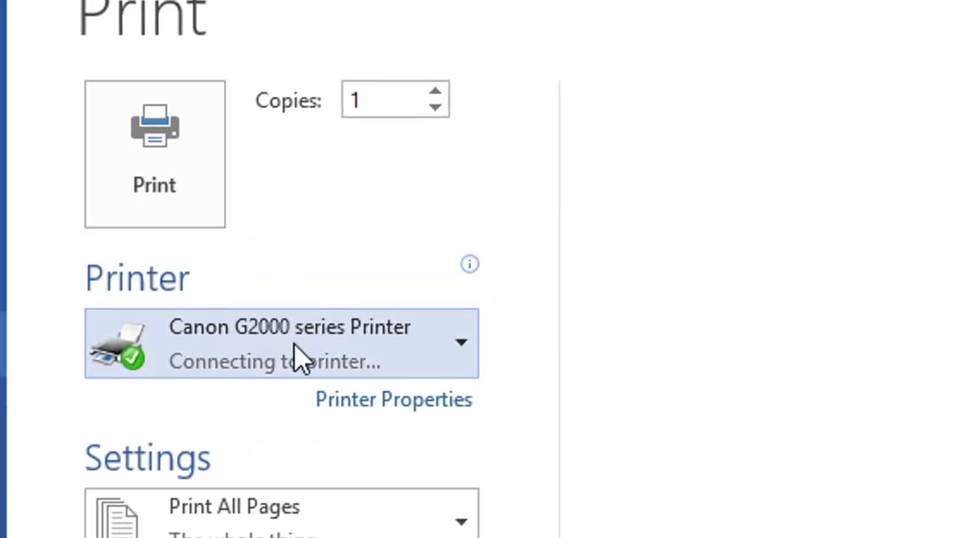
click(295, 357)
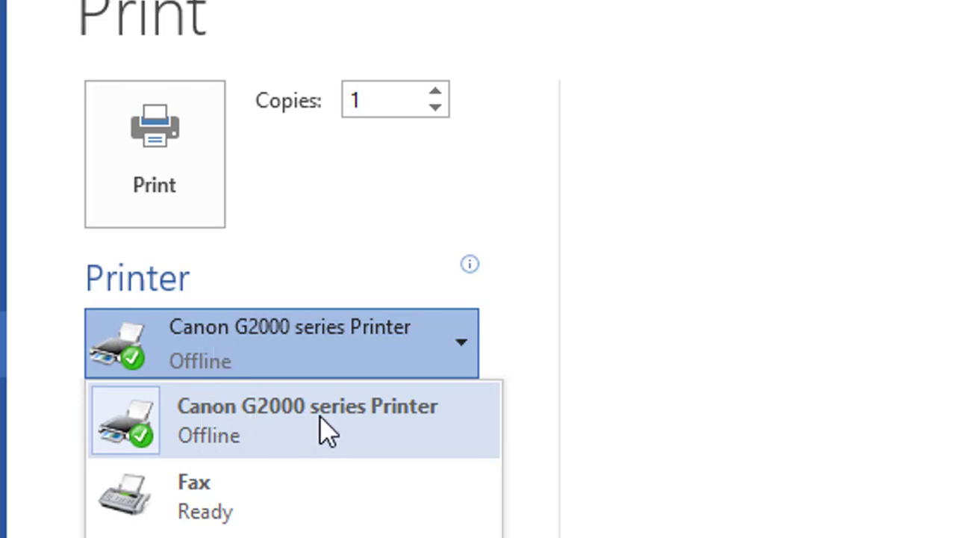
click(265, 344)
click(265, 344)
click(265, 344)
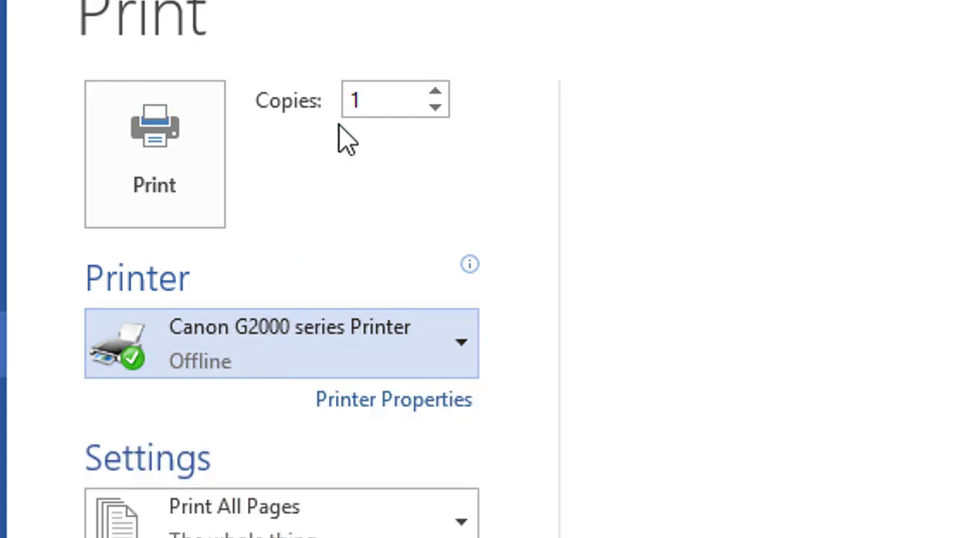
Raise the copies to 5, bring them back to 1, and return to the document
click(347, 100)
triple_click(436, 91)
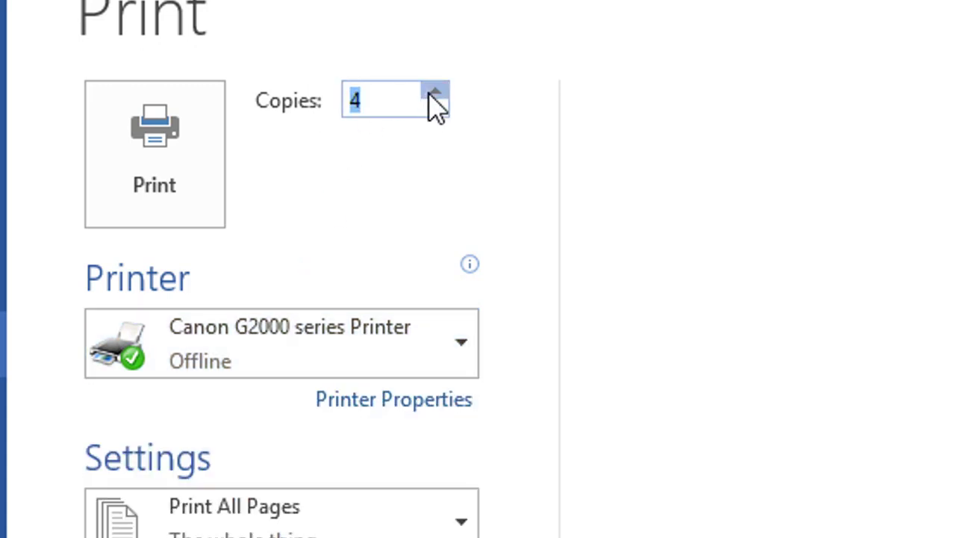
click(435, 91)
double_click(436, 107)
double_click(436, 107)
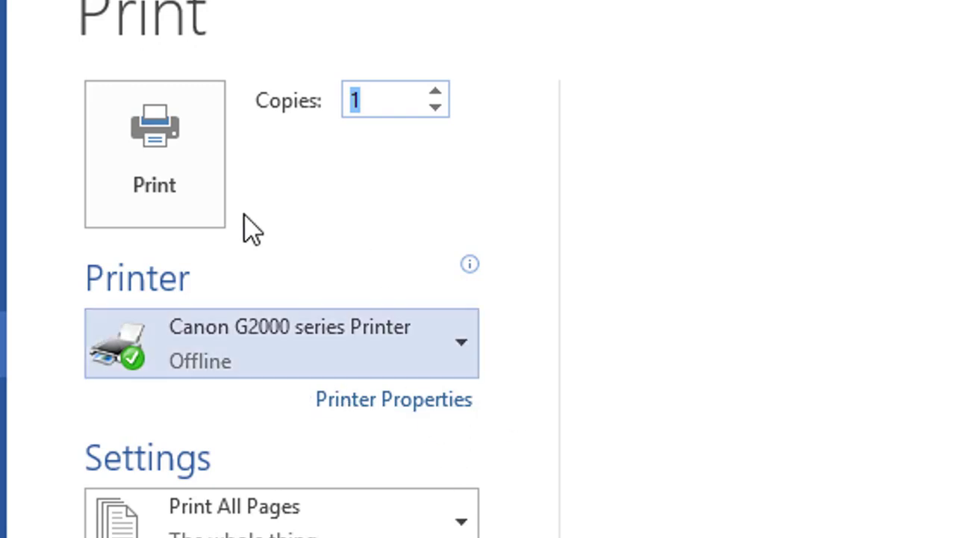
key(Escape)
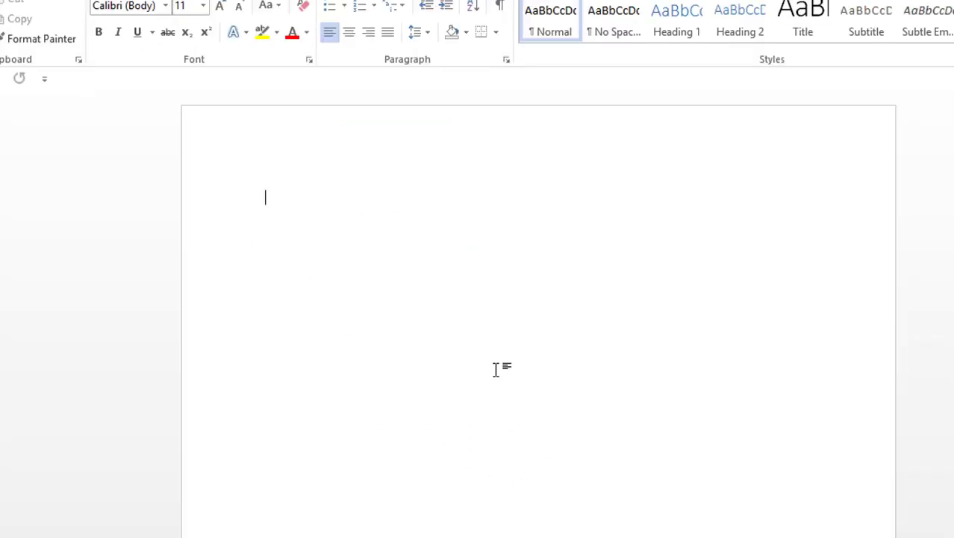